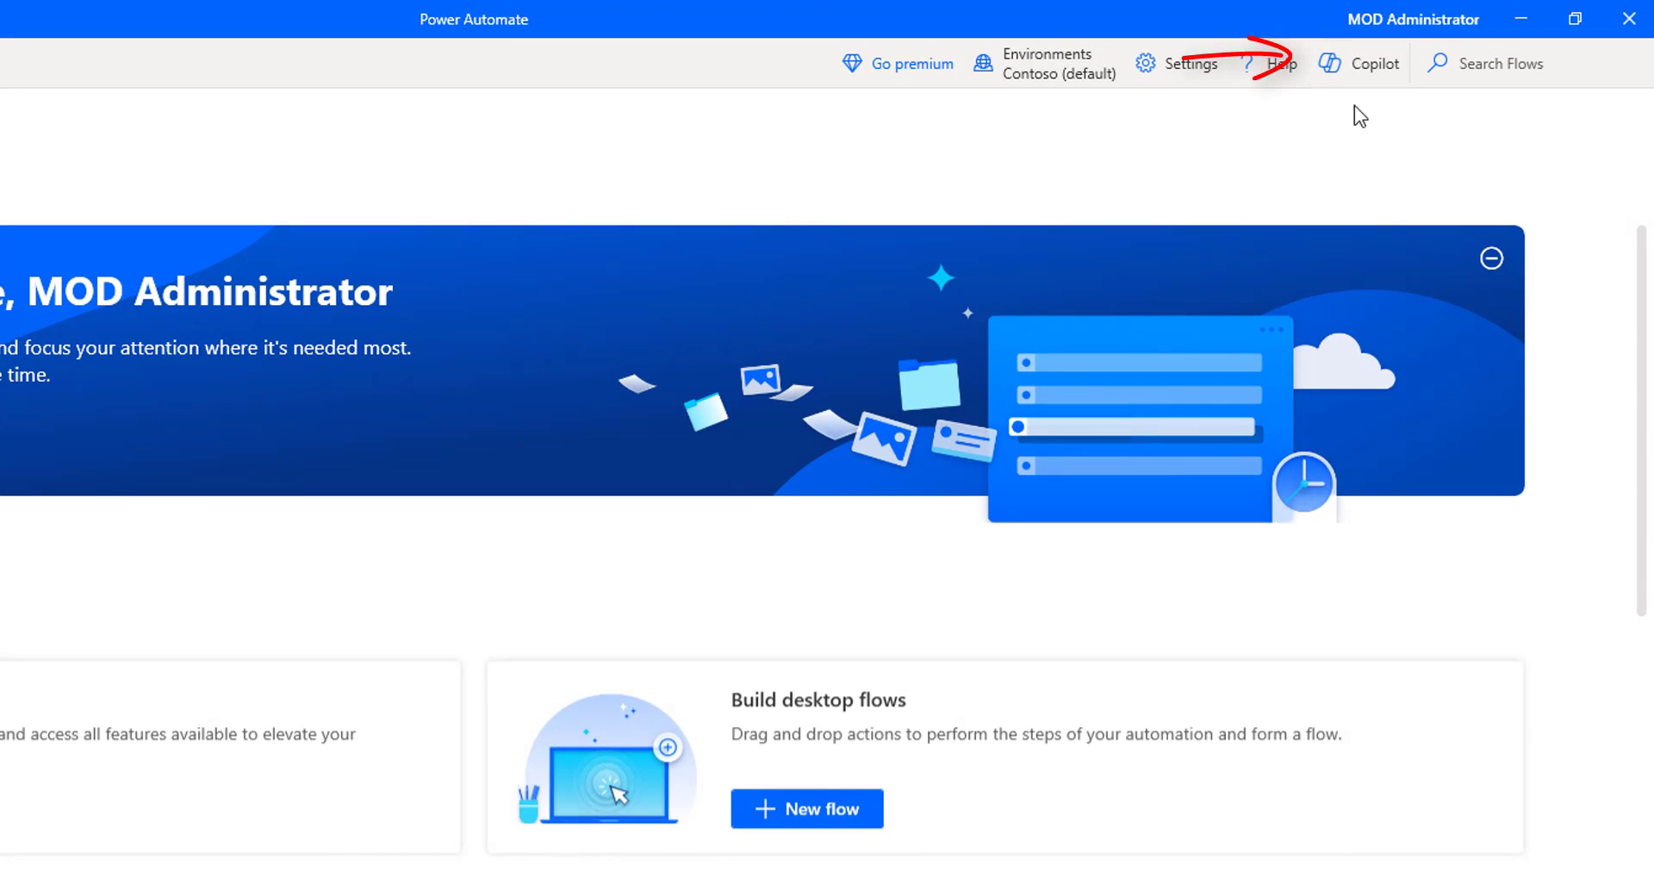
Step: Open the Copilot pane and check the installed version (2.39.306.23341) in Help > About
click(1364, 71)
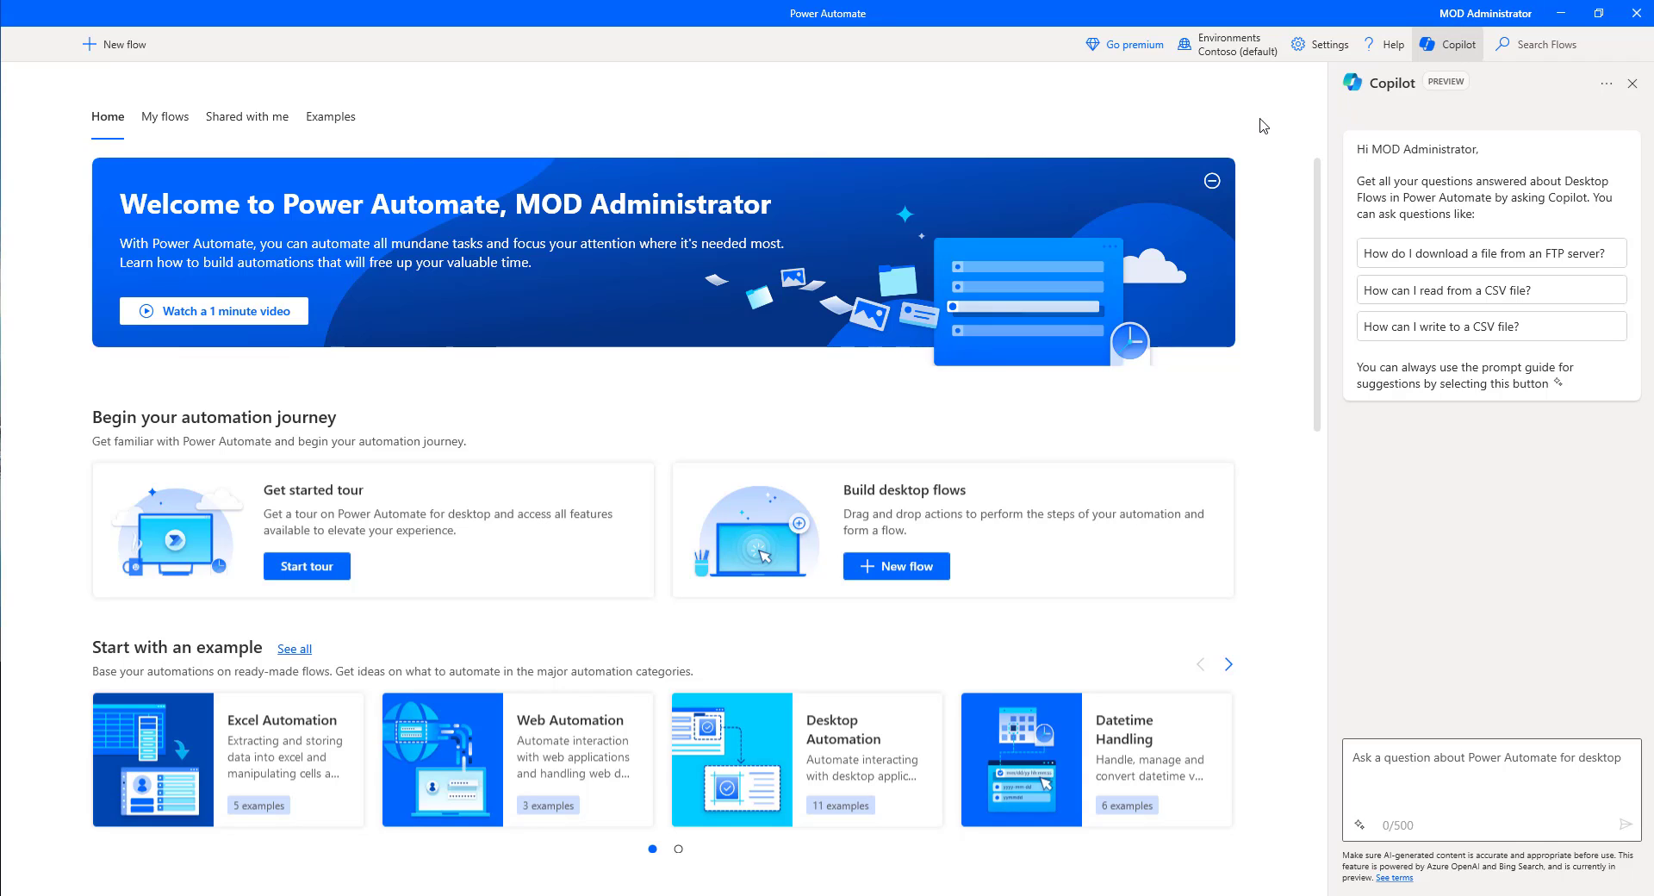
click(1384, 45)
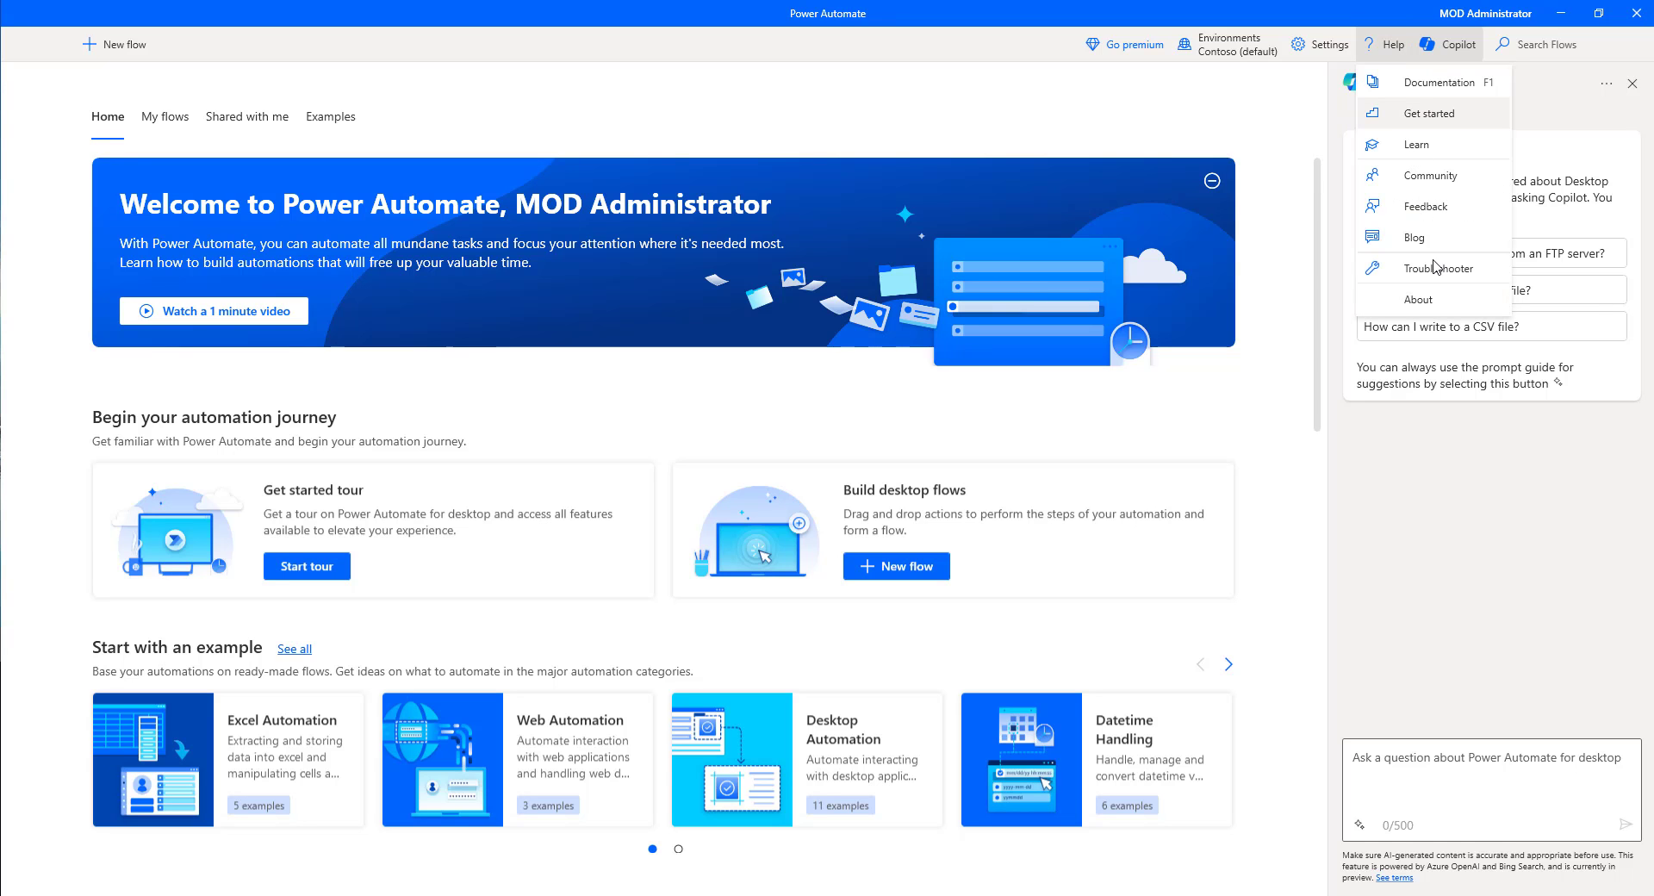
click(1432, 303)
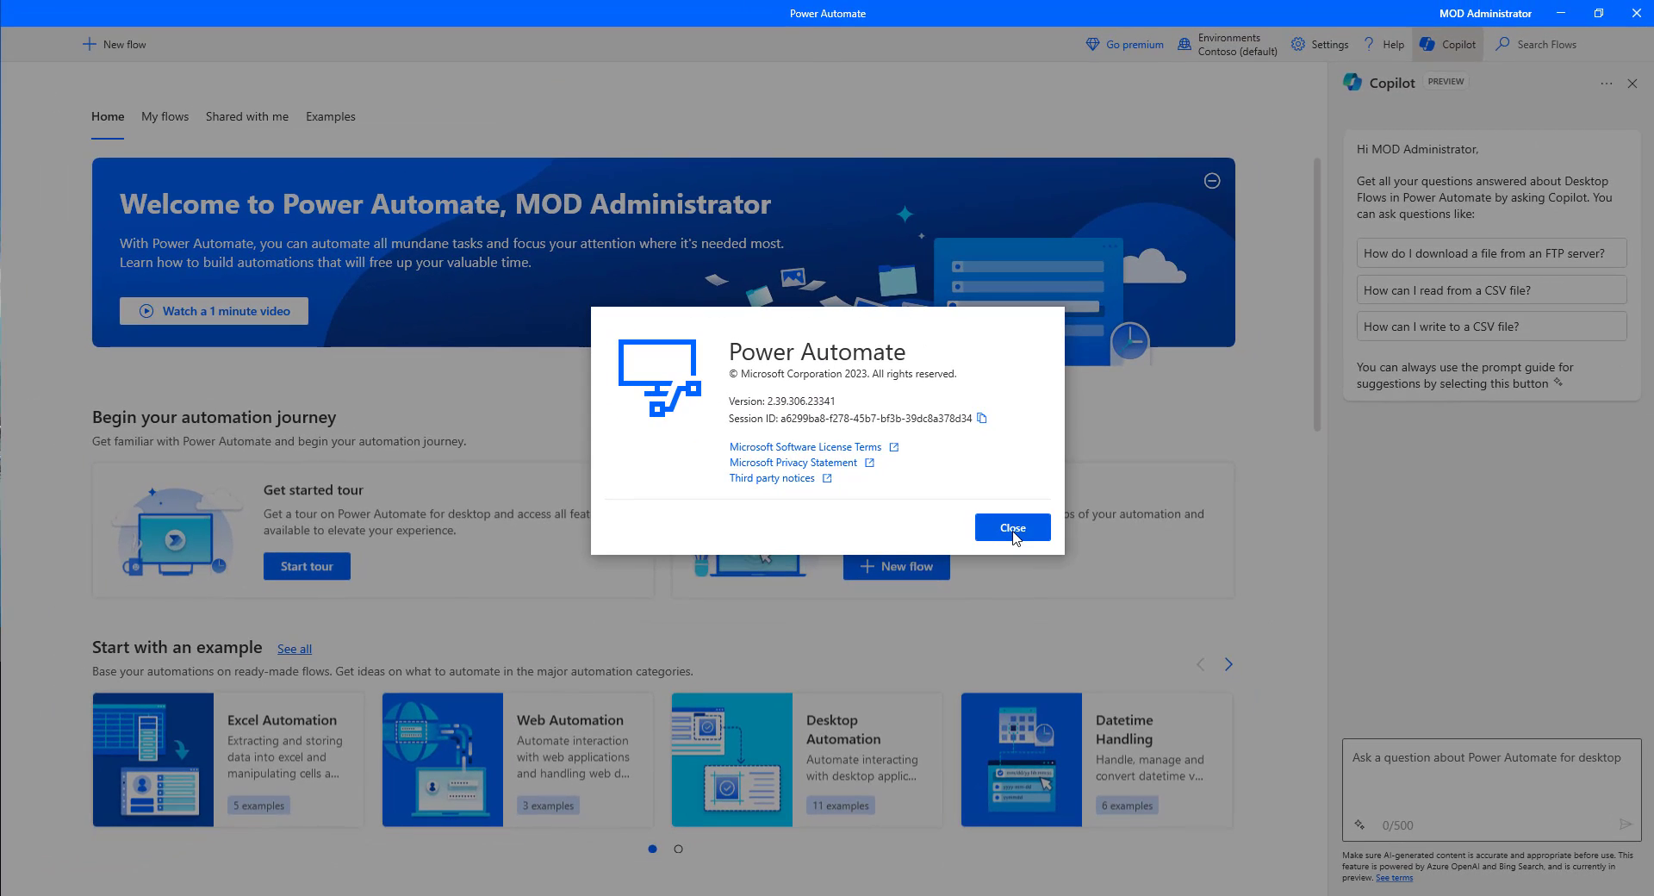
click(1013, 529)
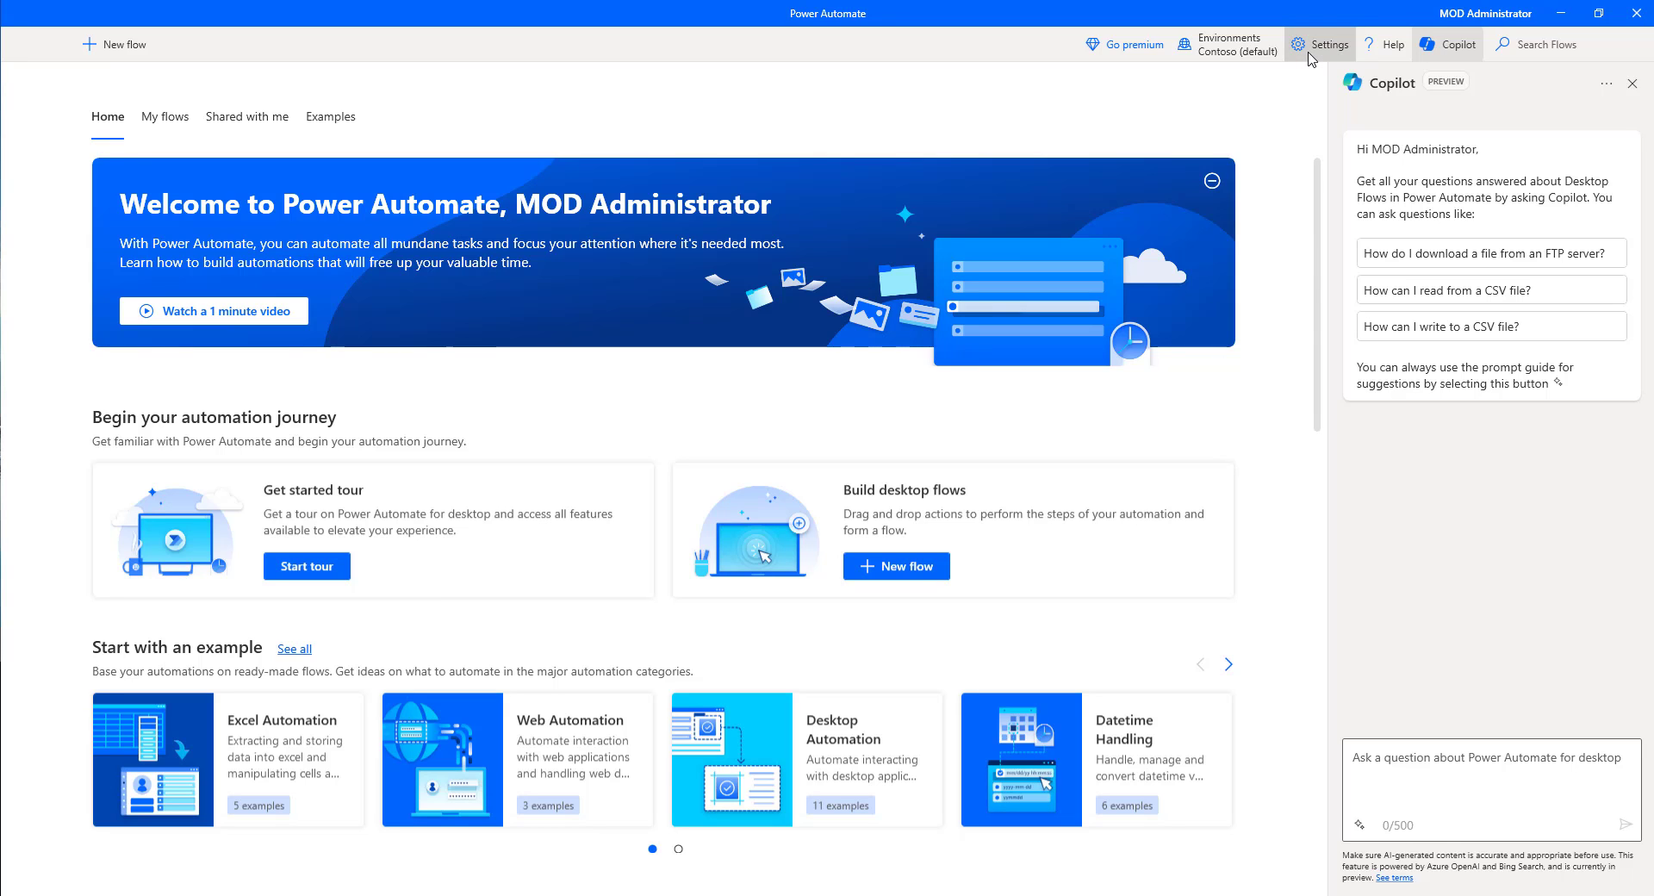
Step: Check for updates in Settings, acknowledge that no new updates exist, and close Settings
click(1308, 52)
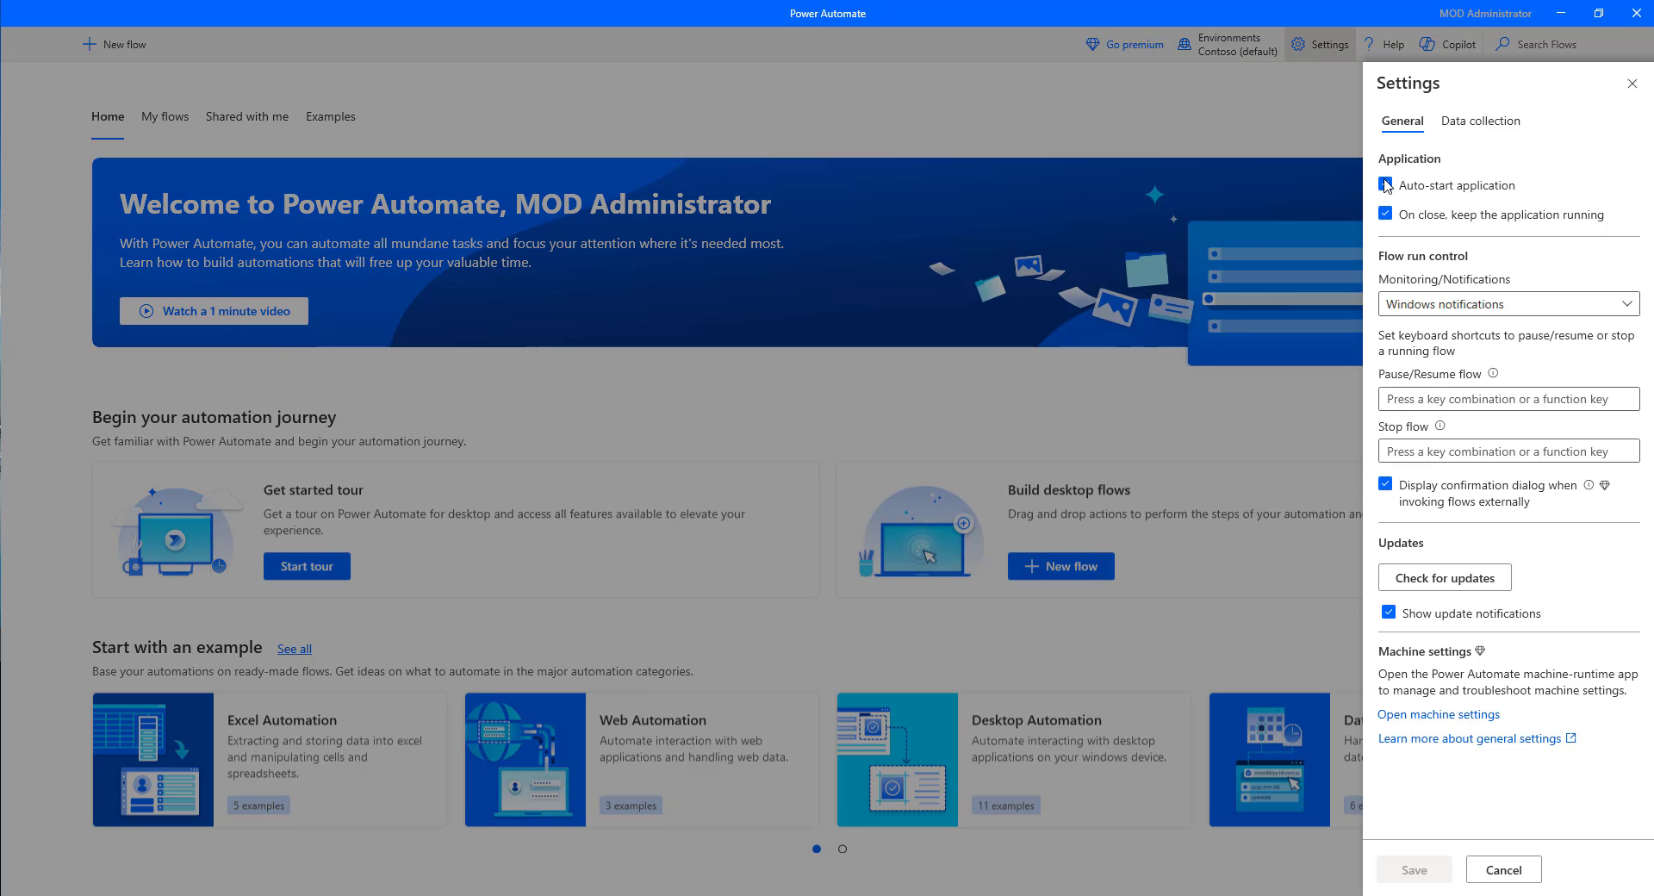
click(1412, 584)
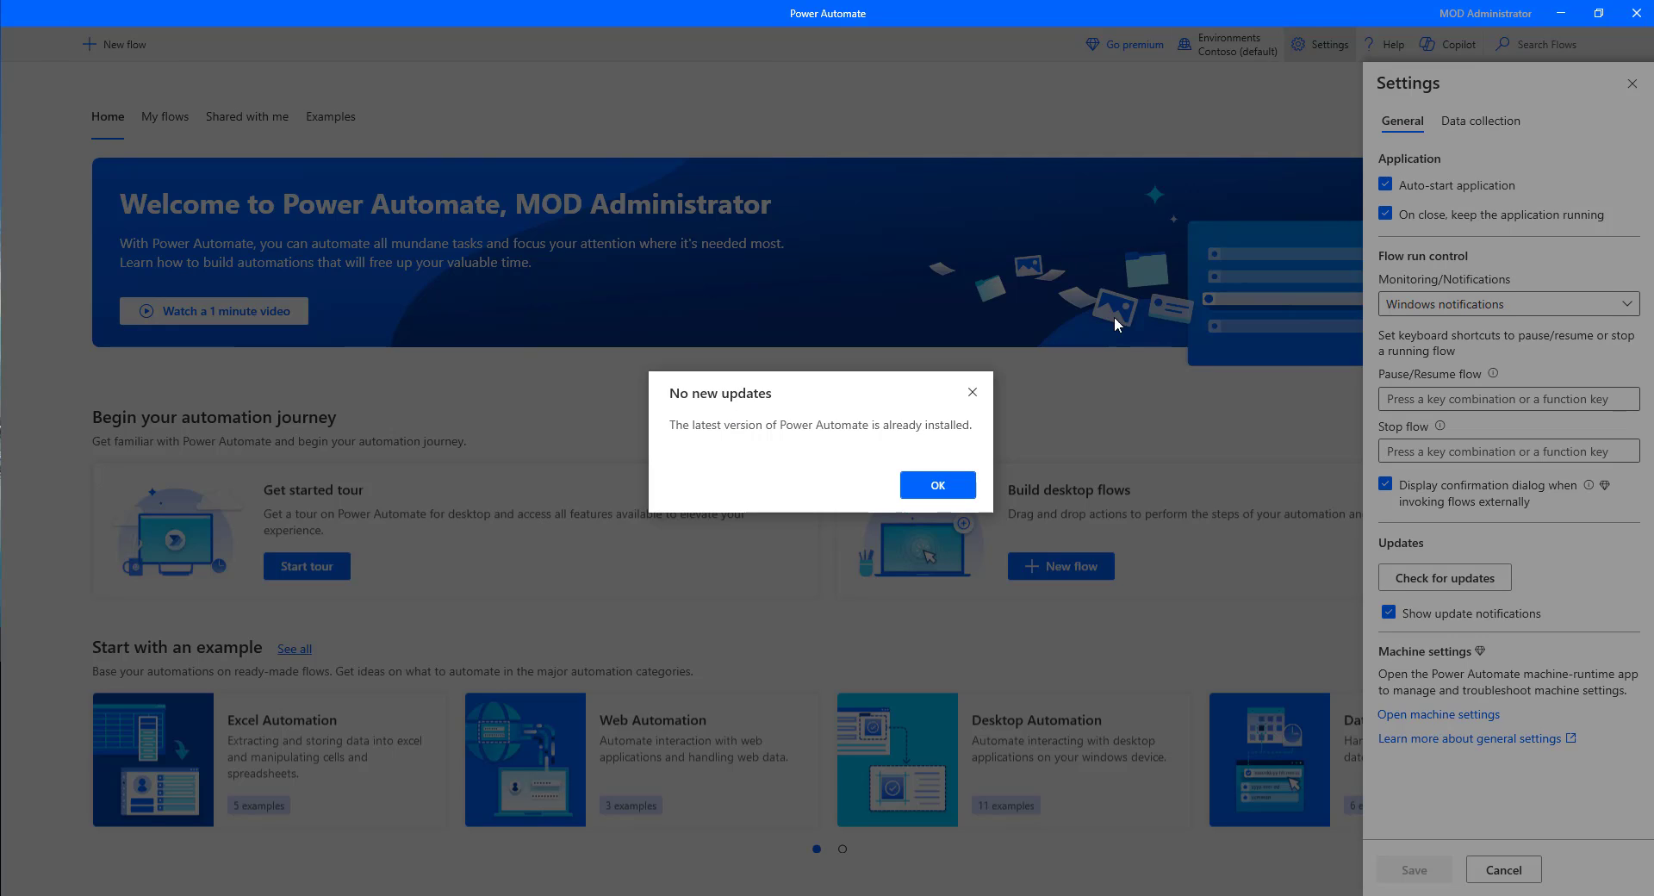
click(952, 495)
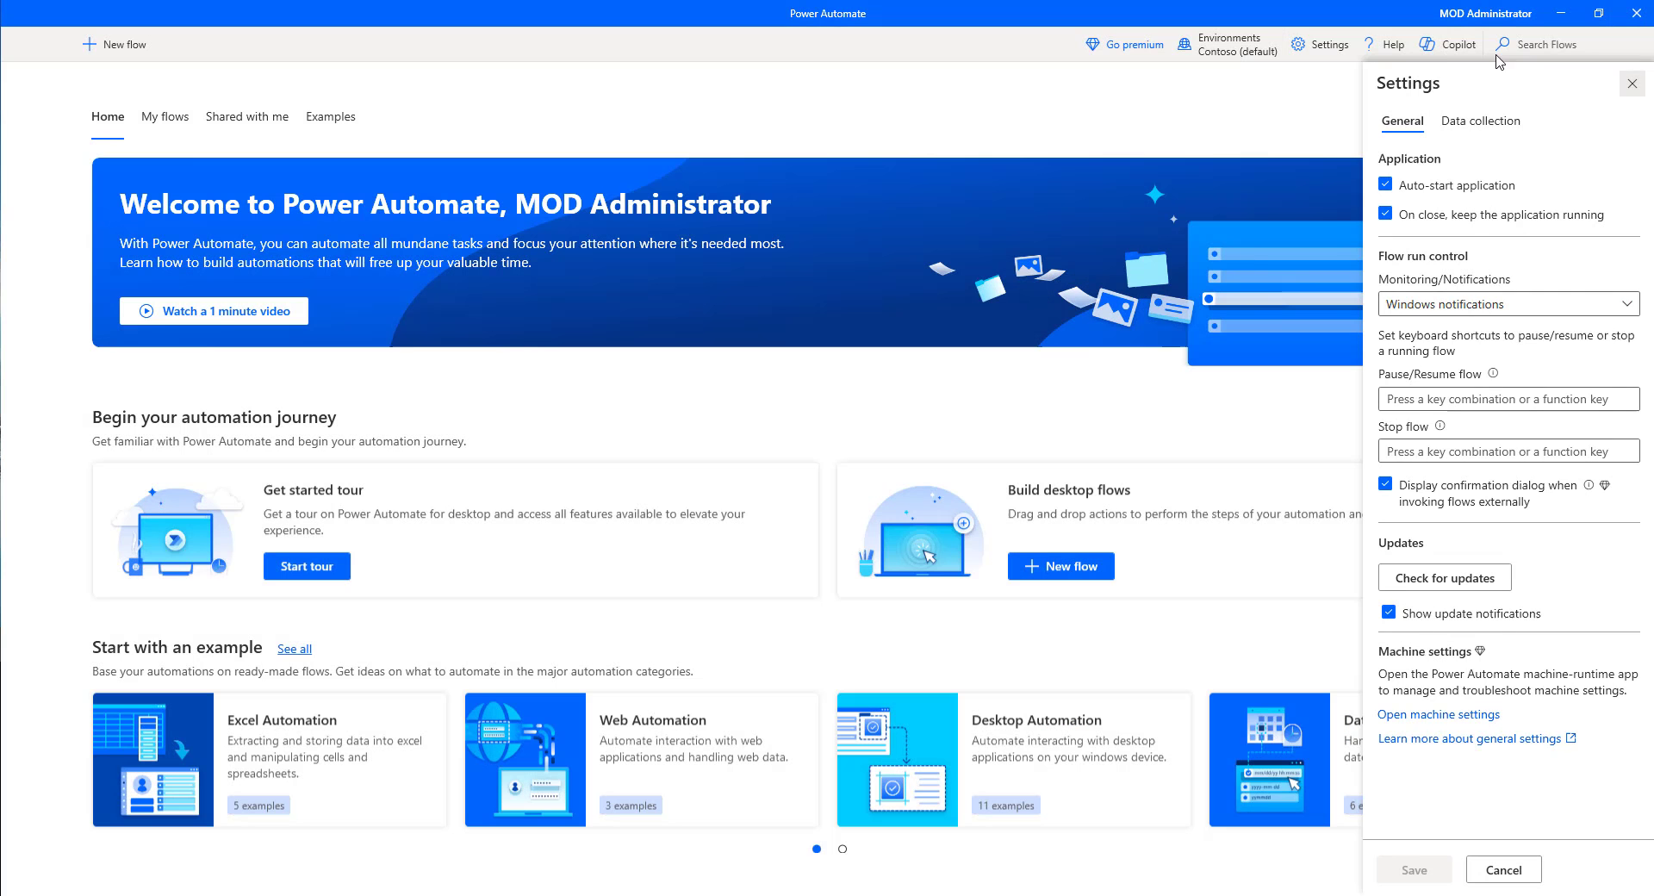
click(1632, 83)
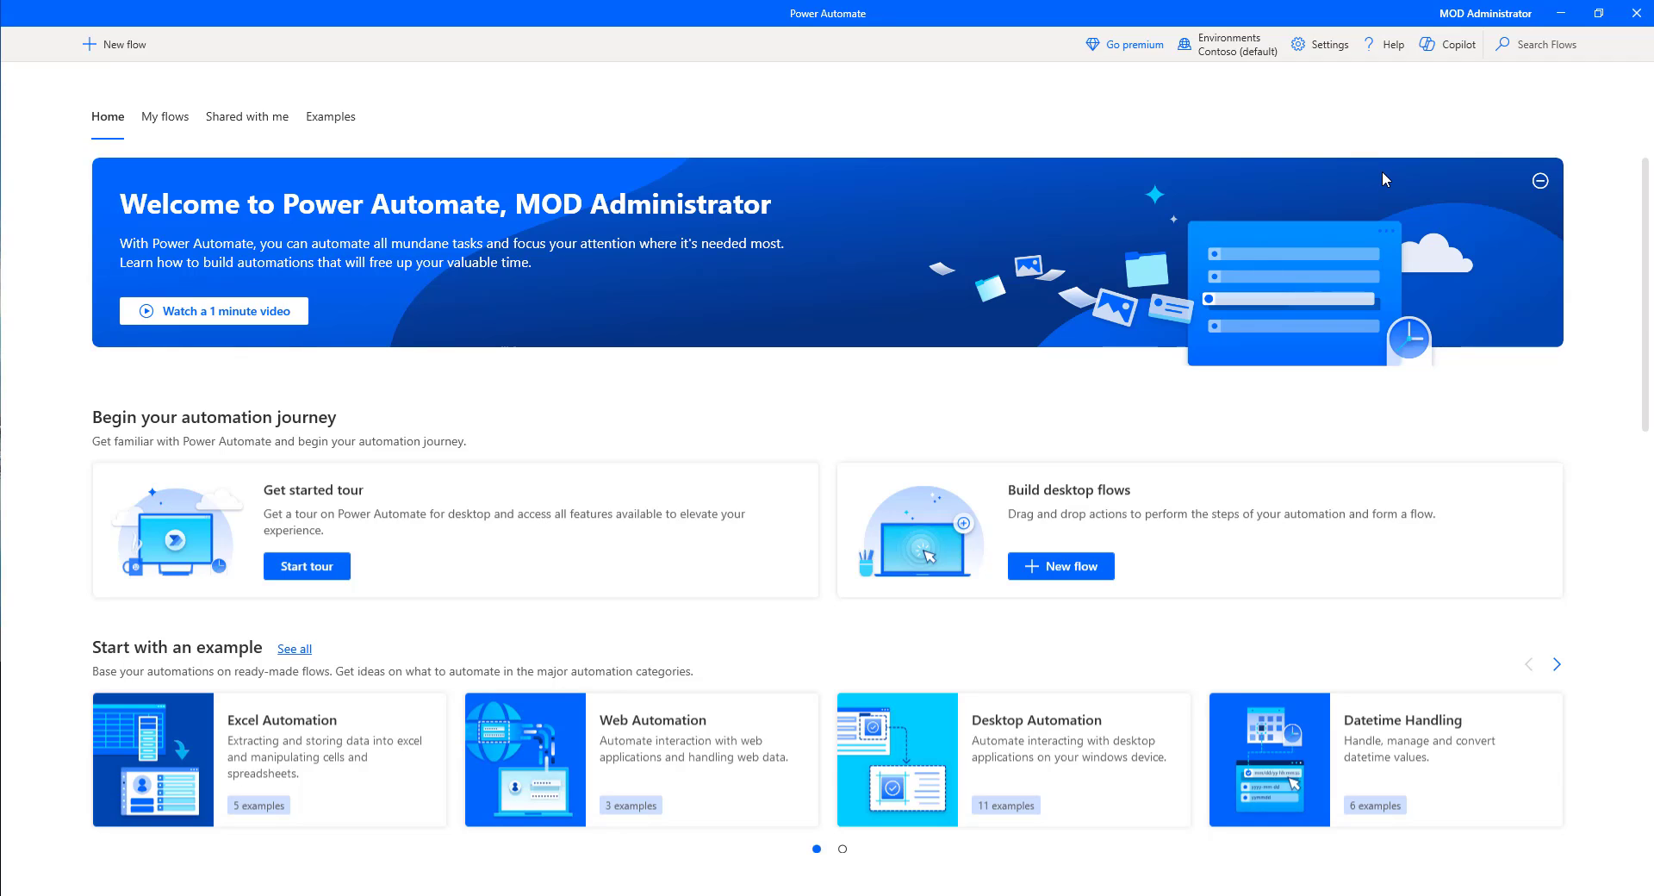
click(1447, 50)
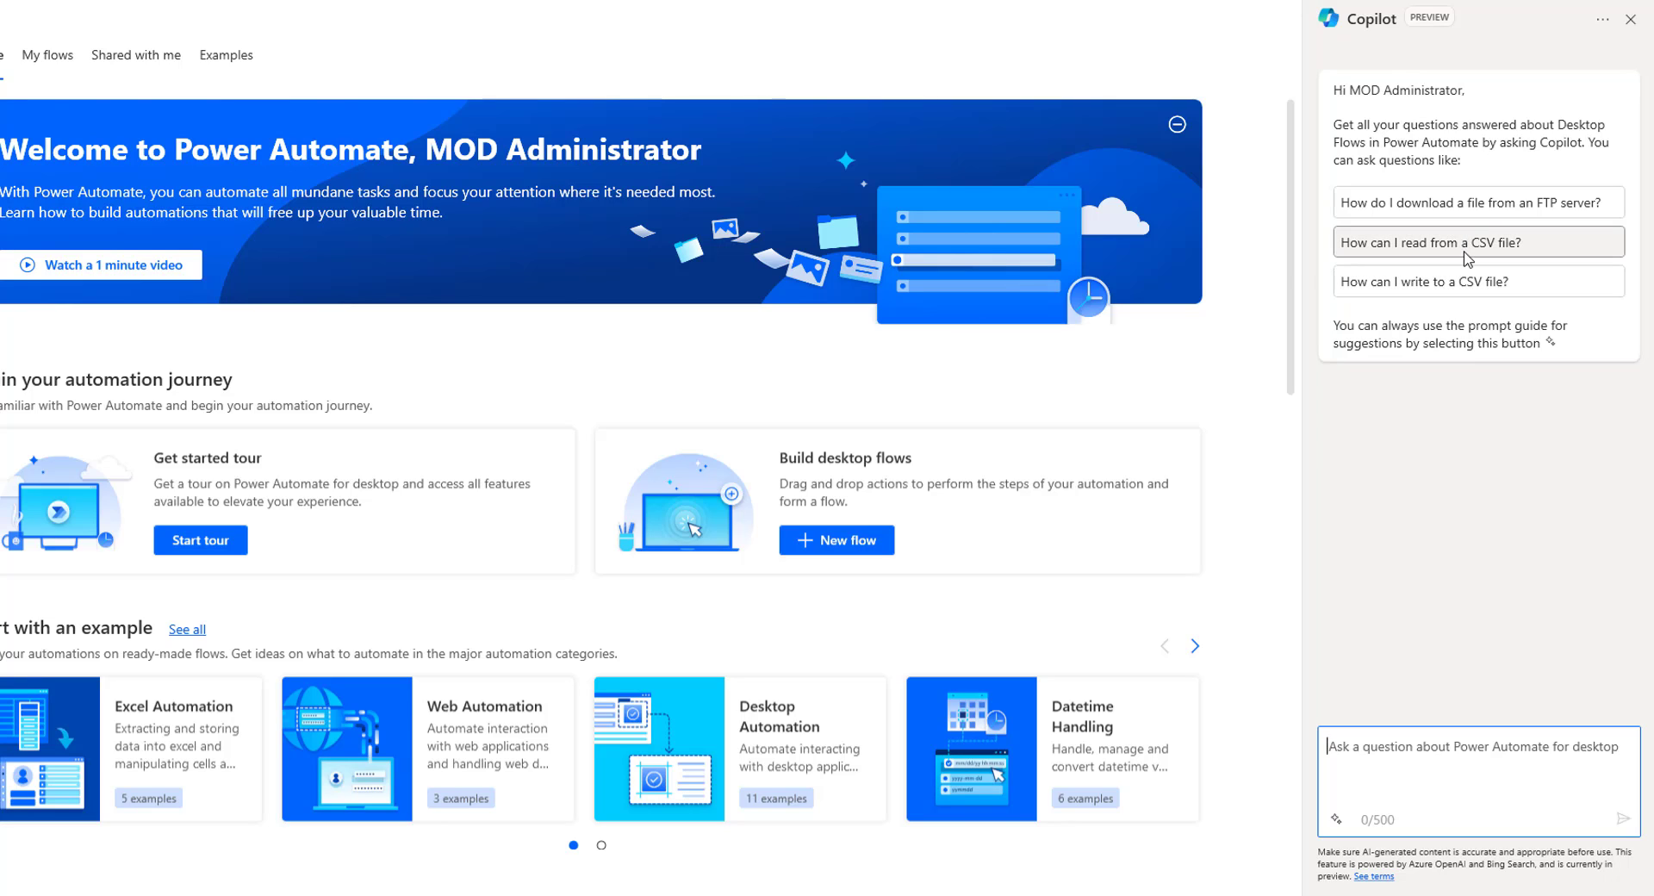
click(1456, 203)
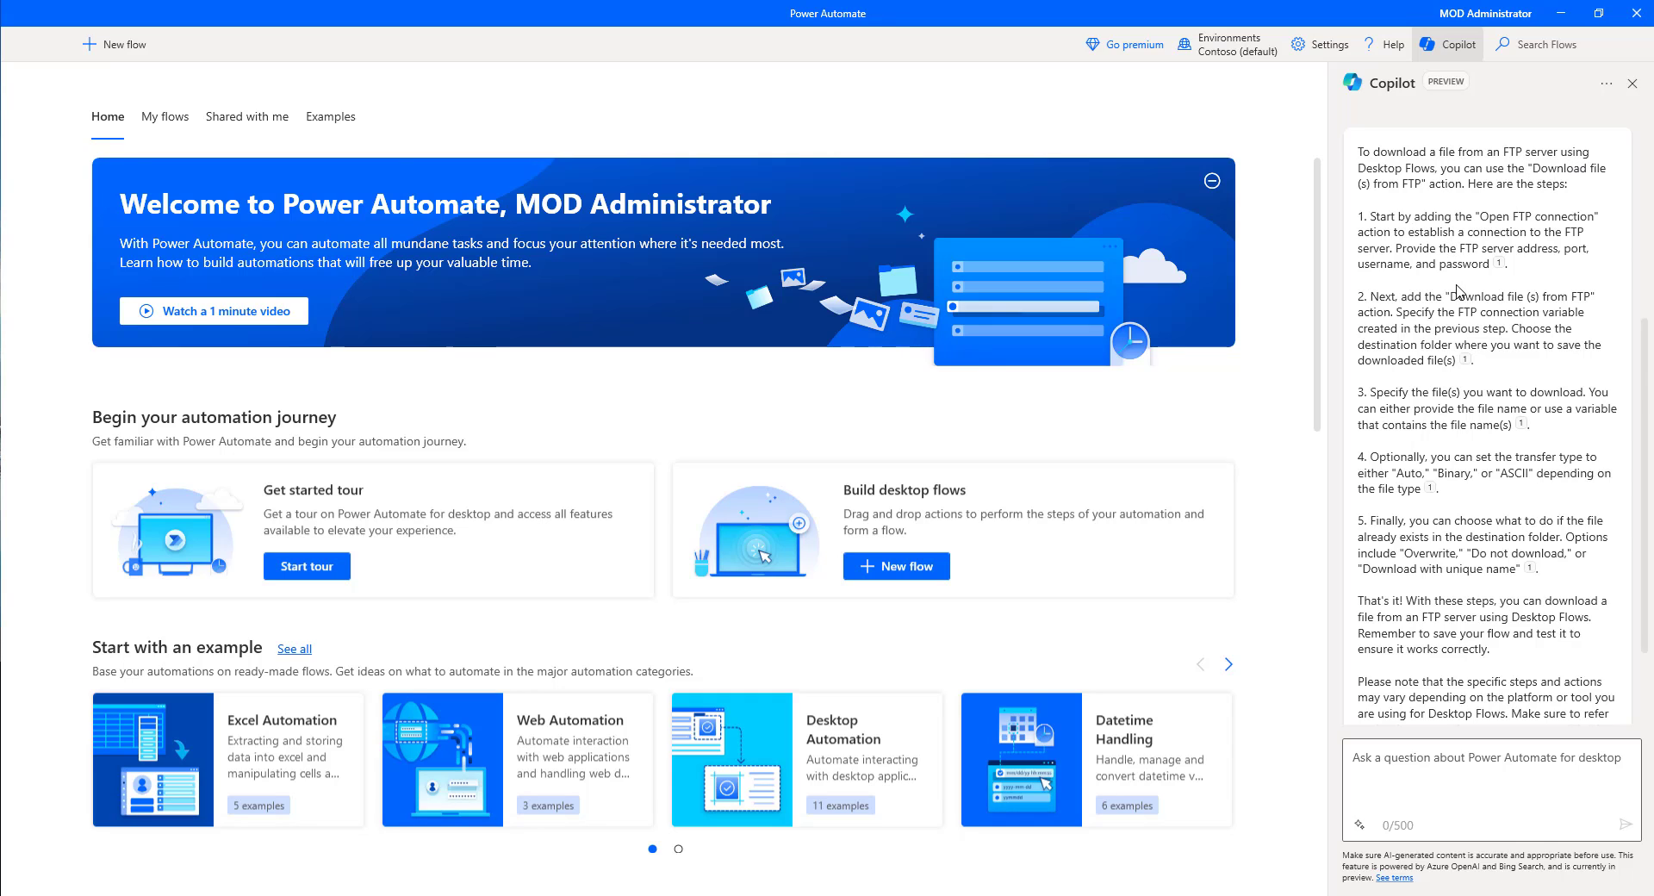
scroll(1456, 293, down, 3)
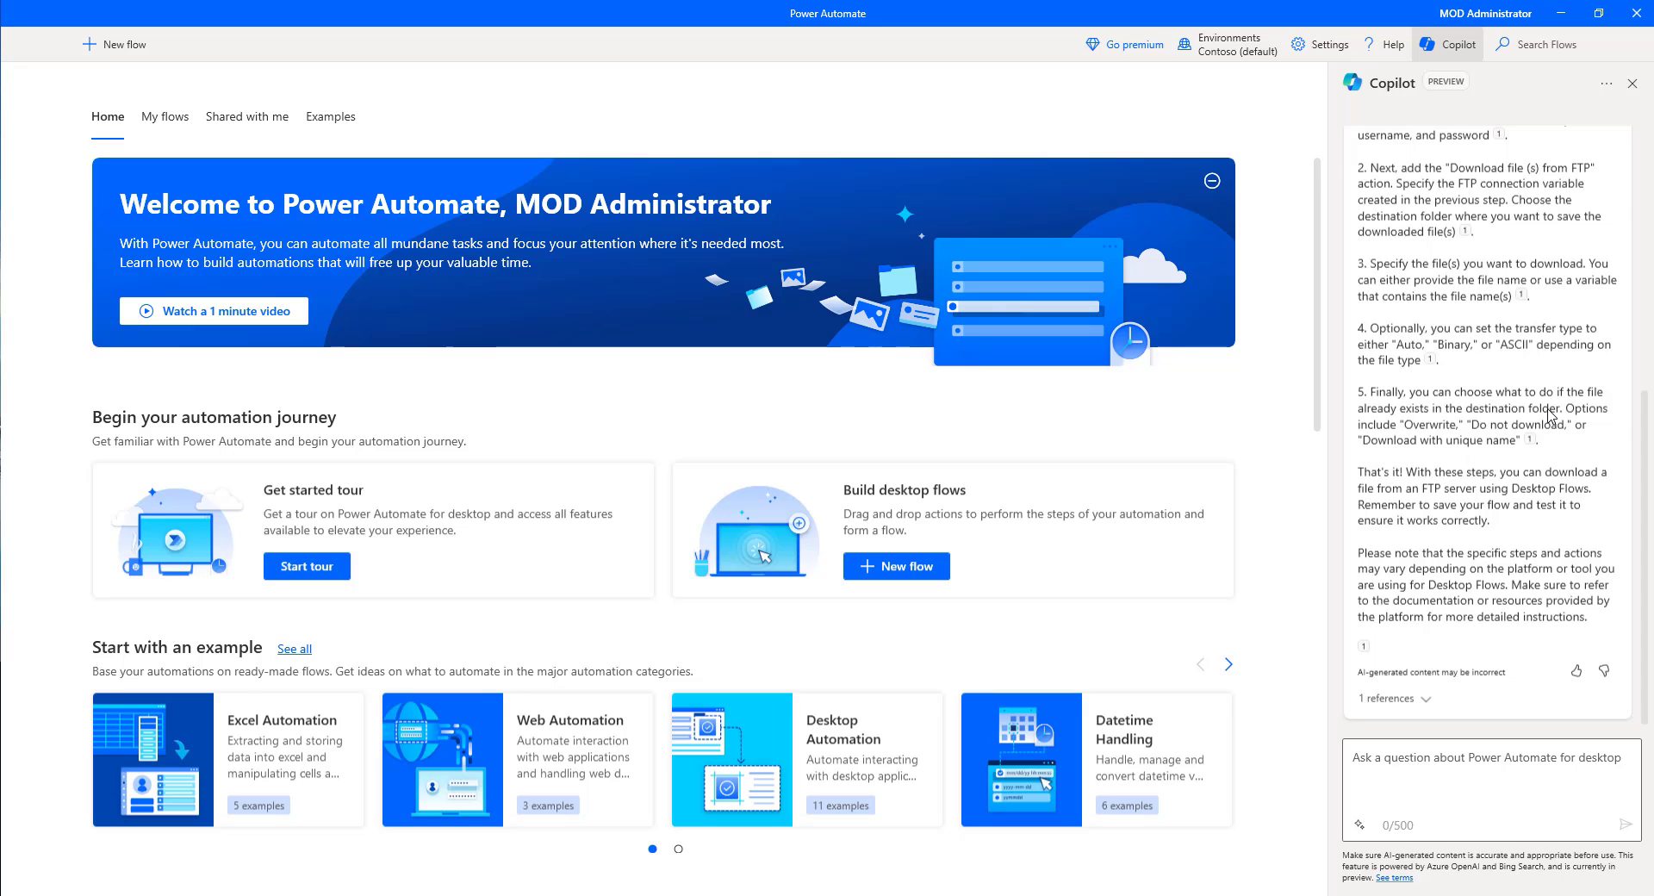
scroll(1546, 422, up, 3)
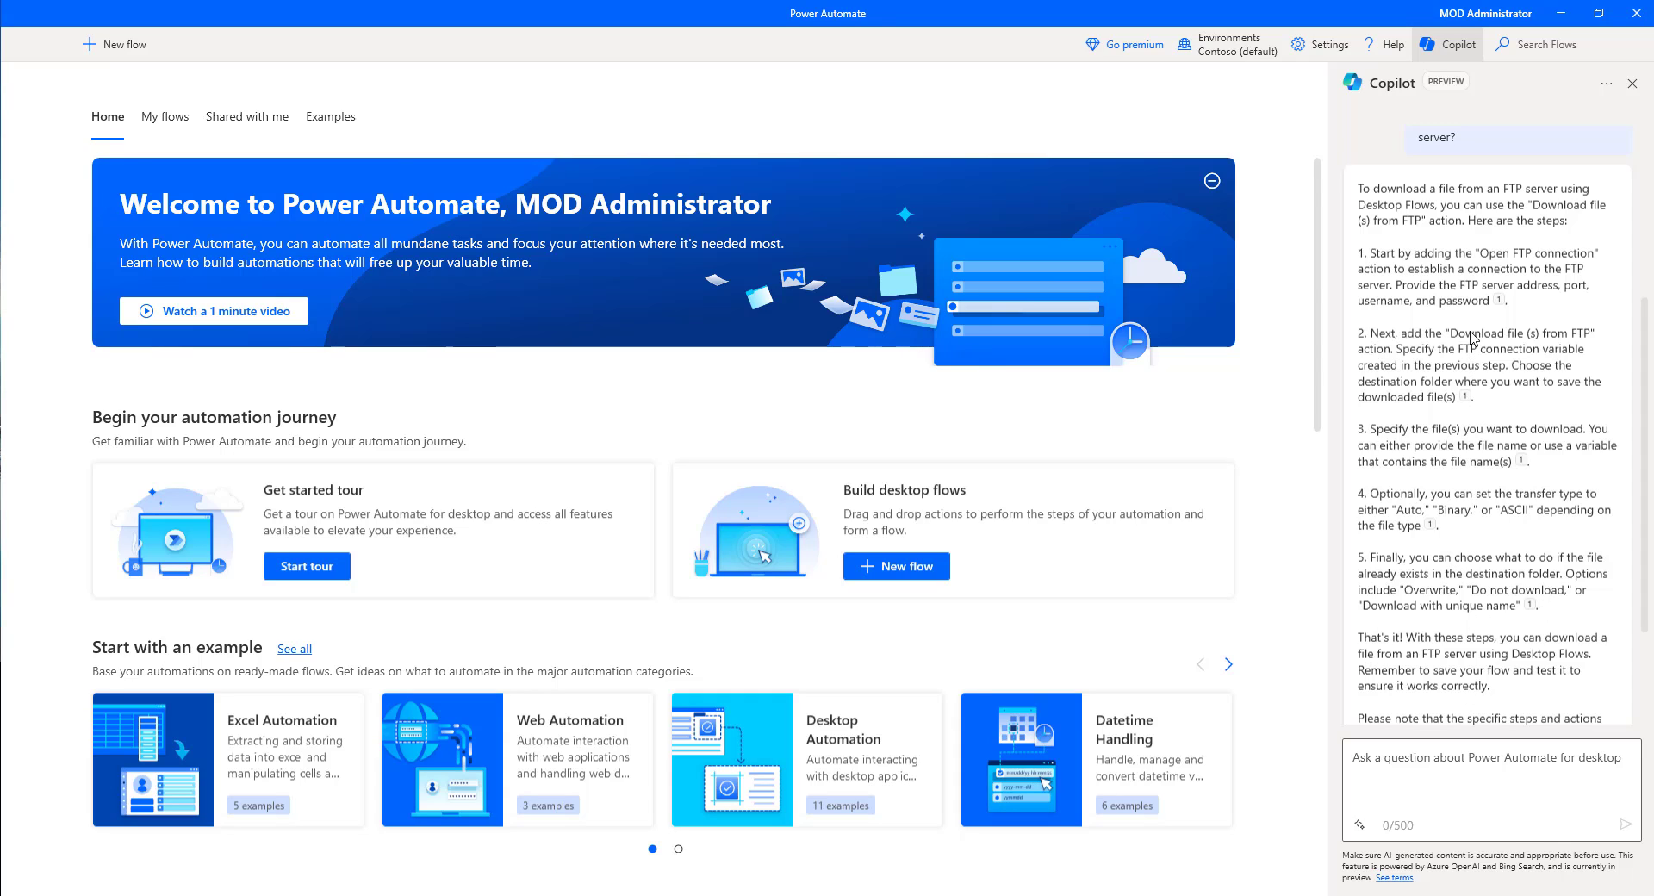
click(1631, 84)
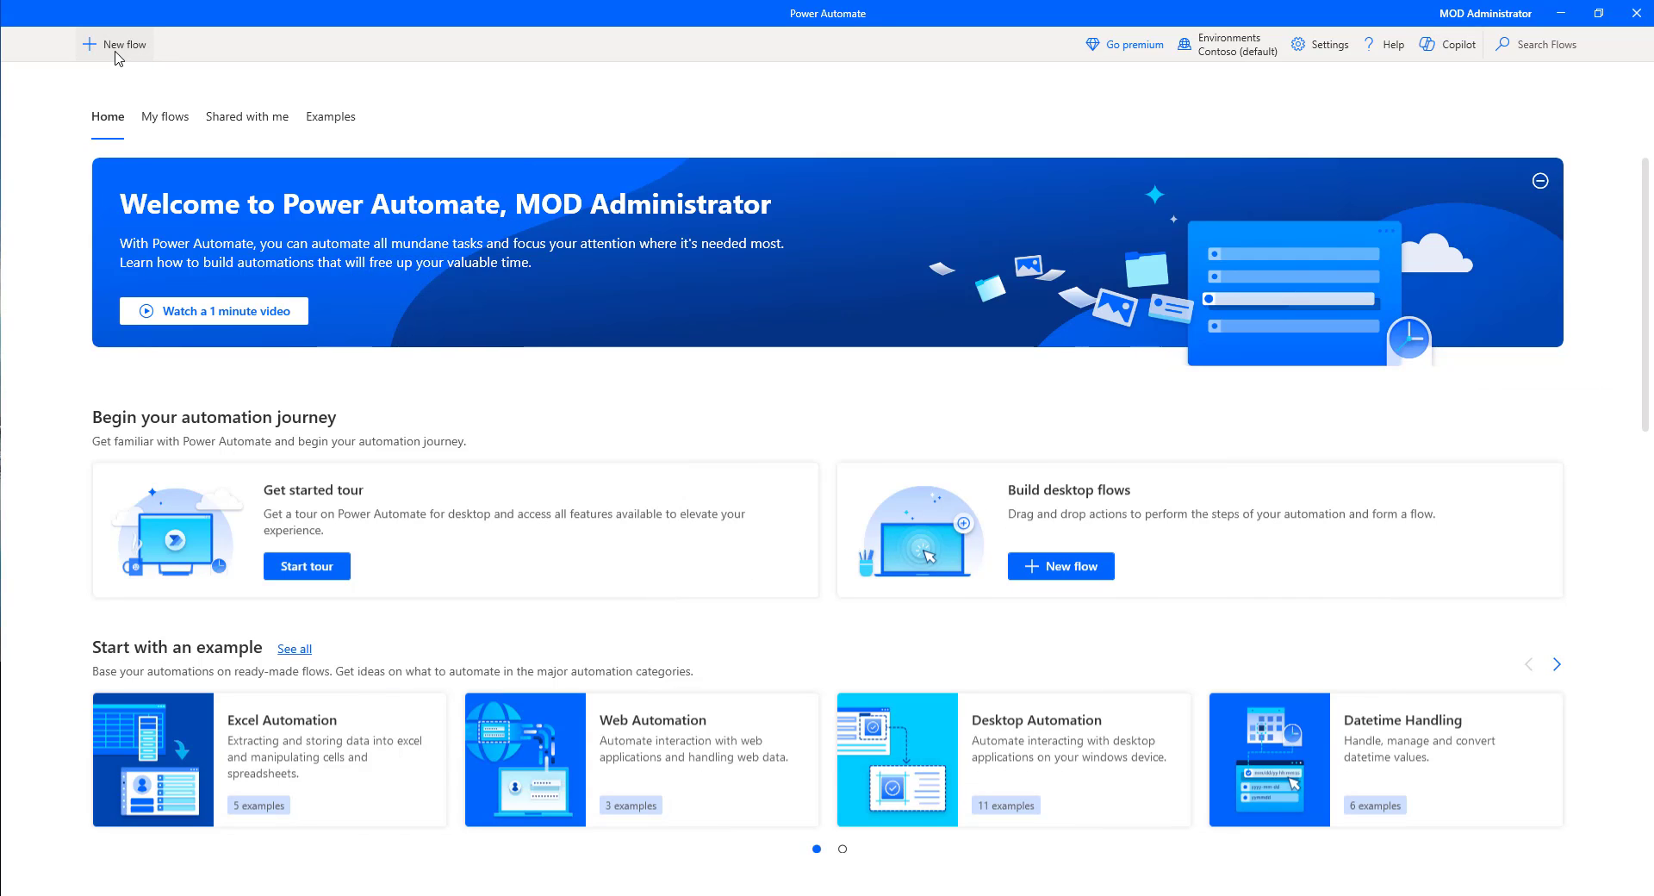
Step: Create a new desktop flow named 'Demo for Copilot' and open it in the designer
click(116, 53)
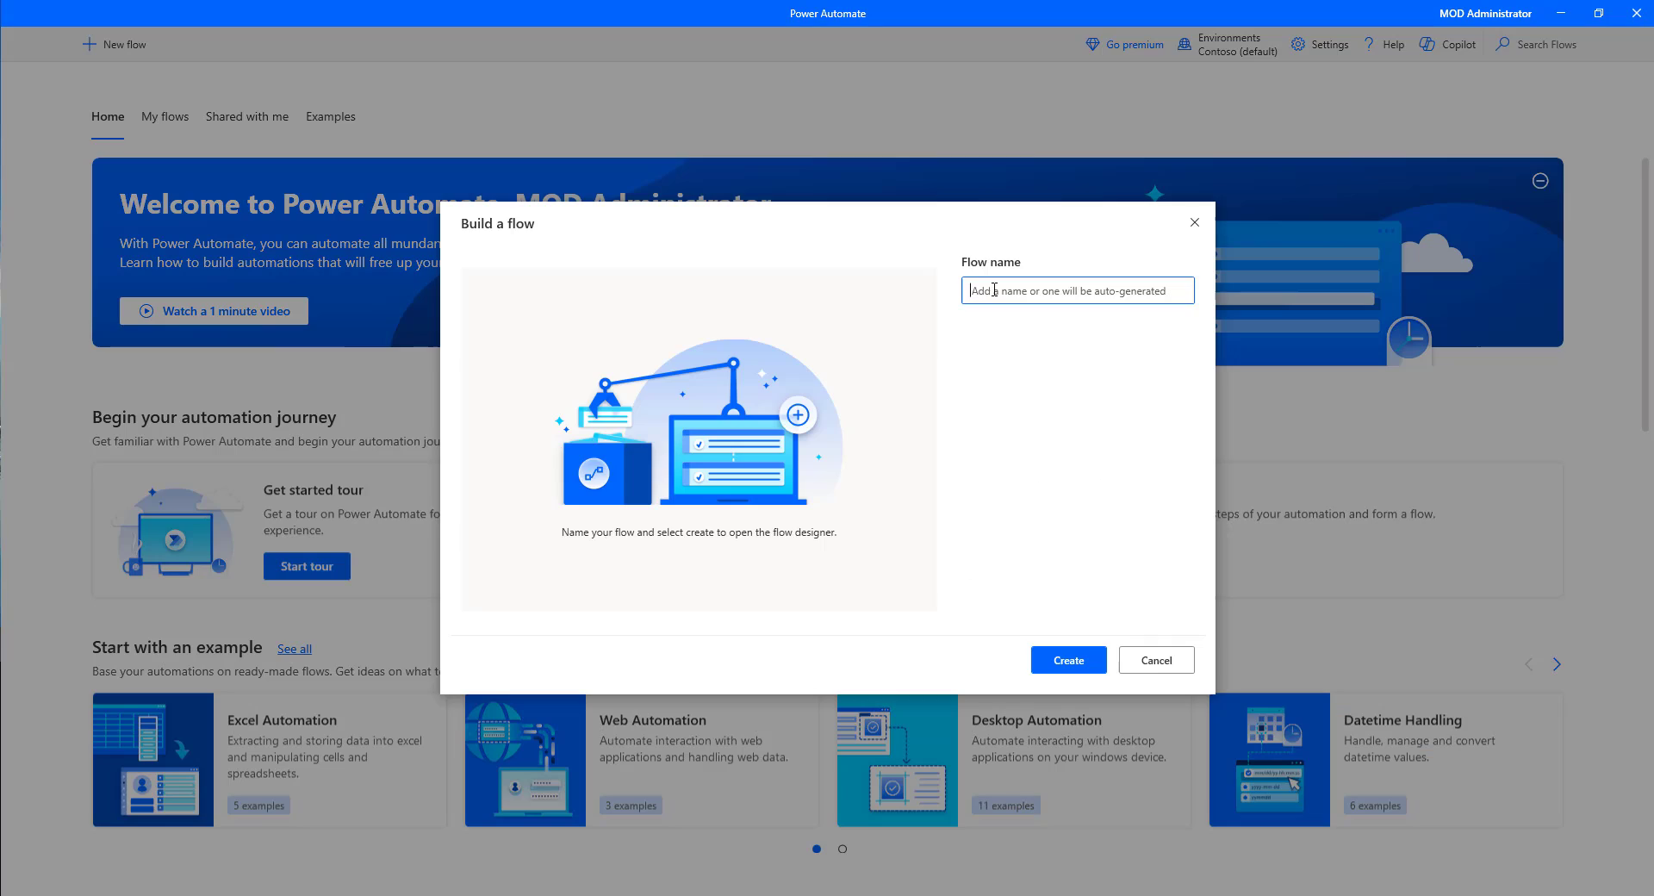
text(Demo flo)
text( Copilot)
click(1082, 664)
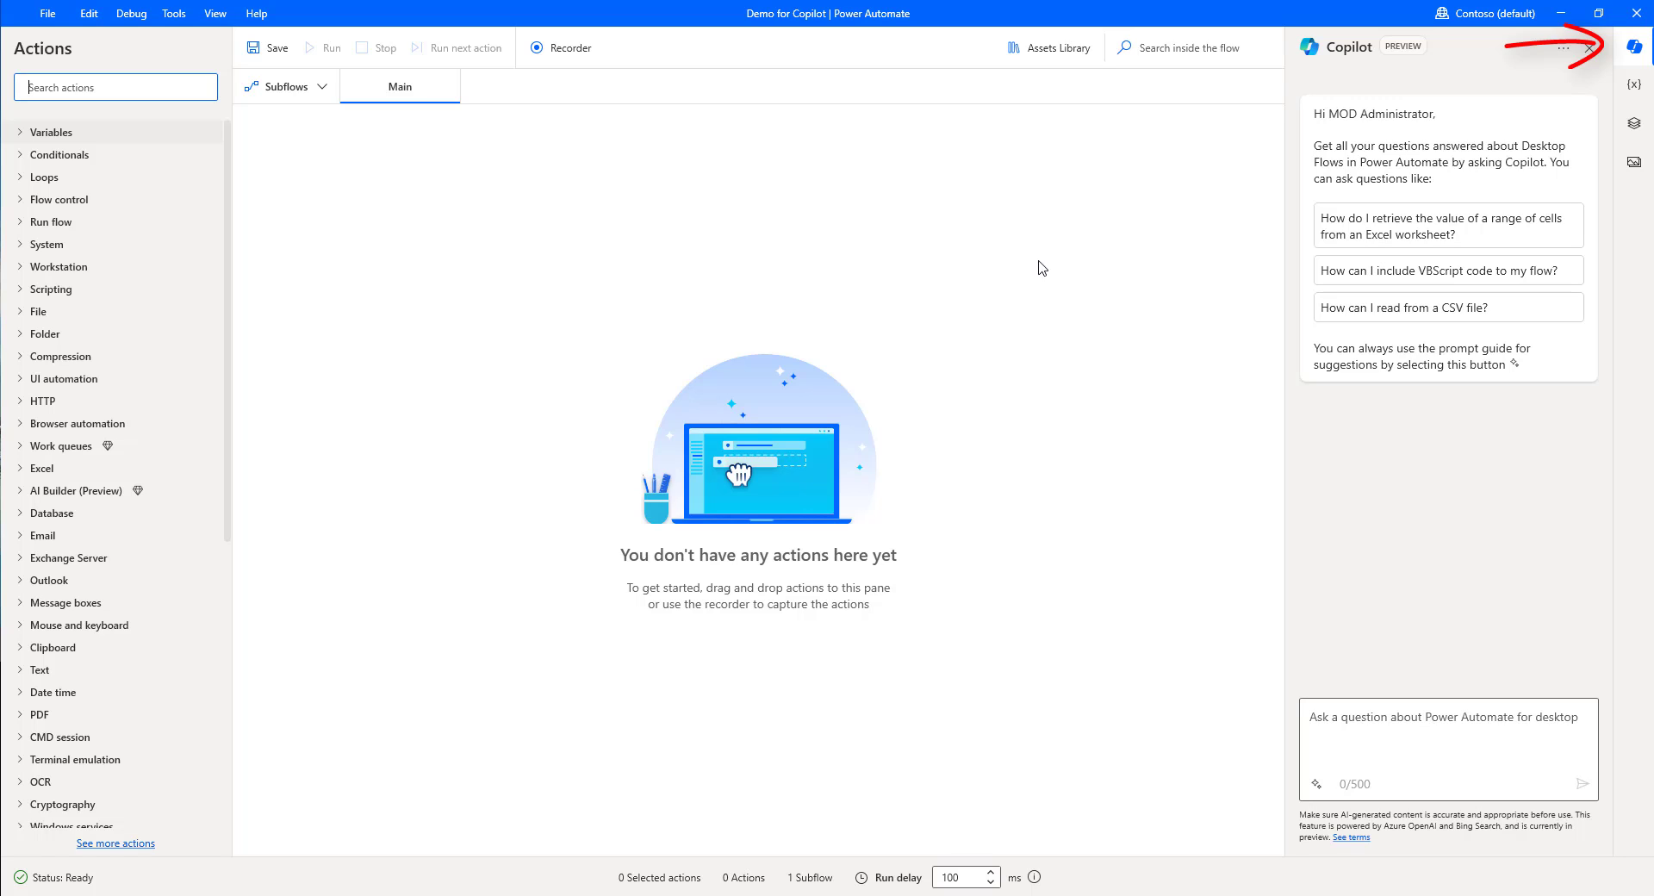
click(1635, 52)
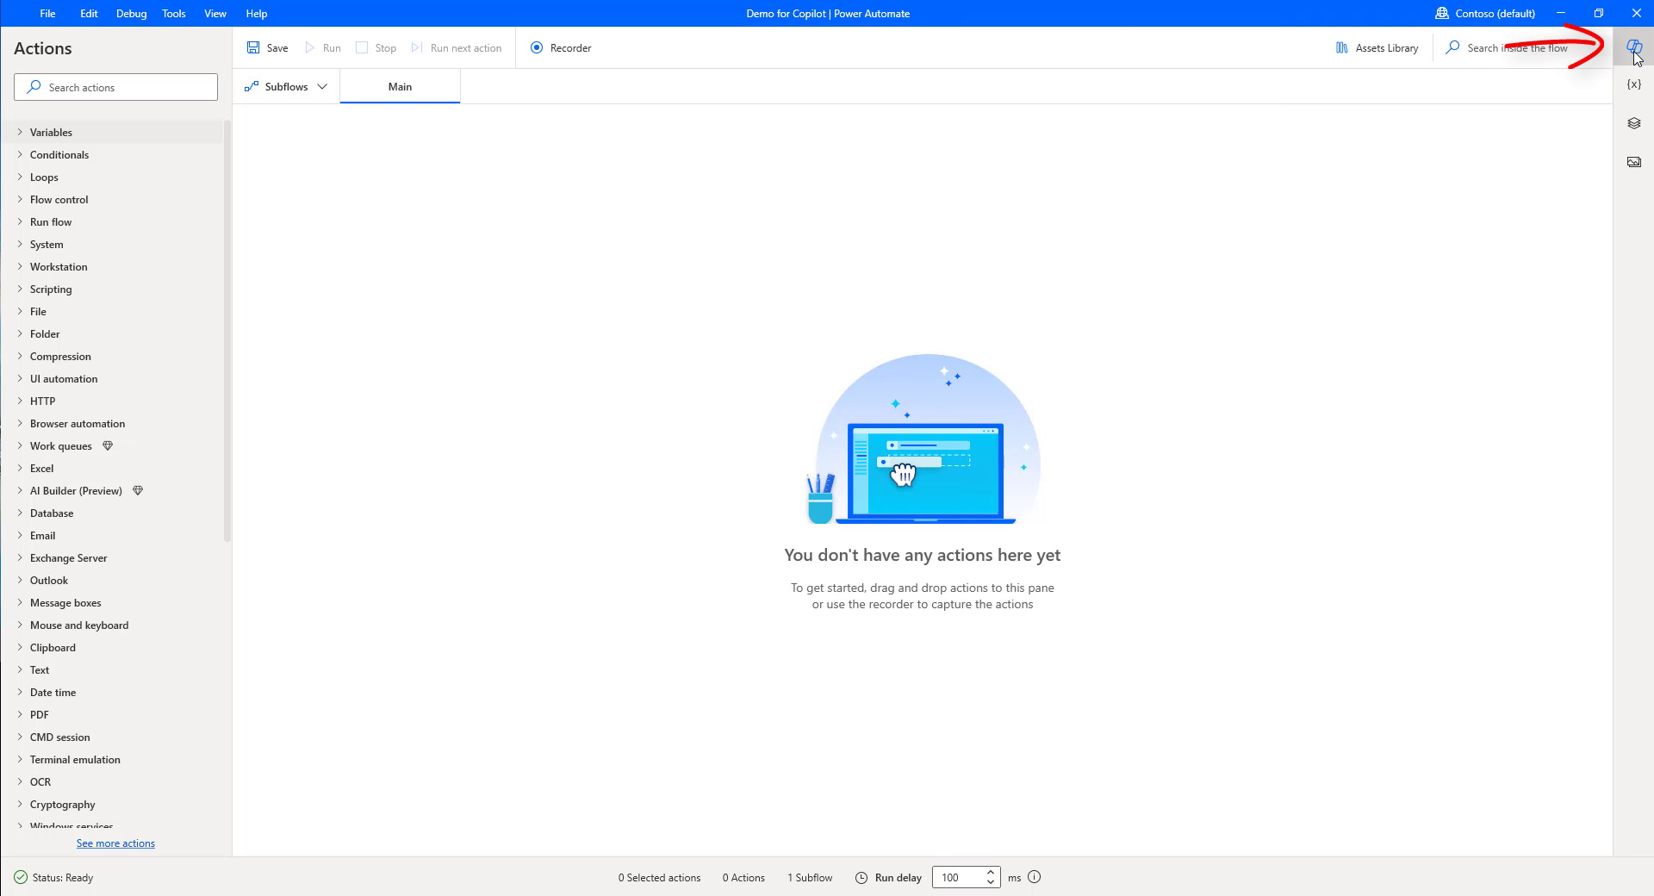
click(1635, 52)
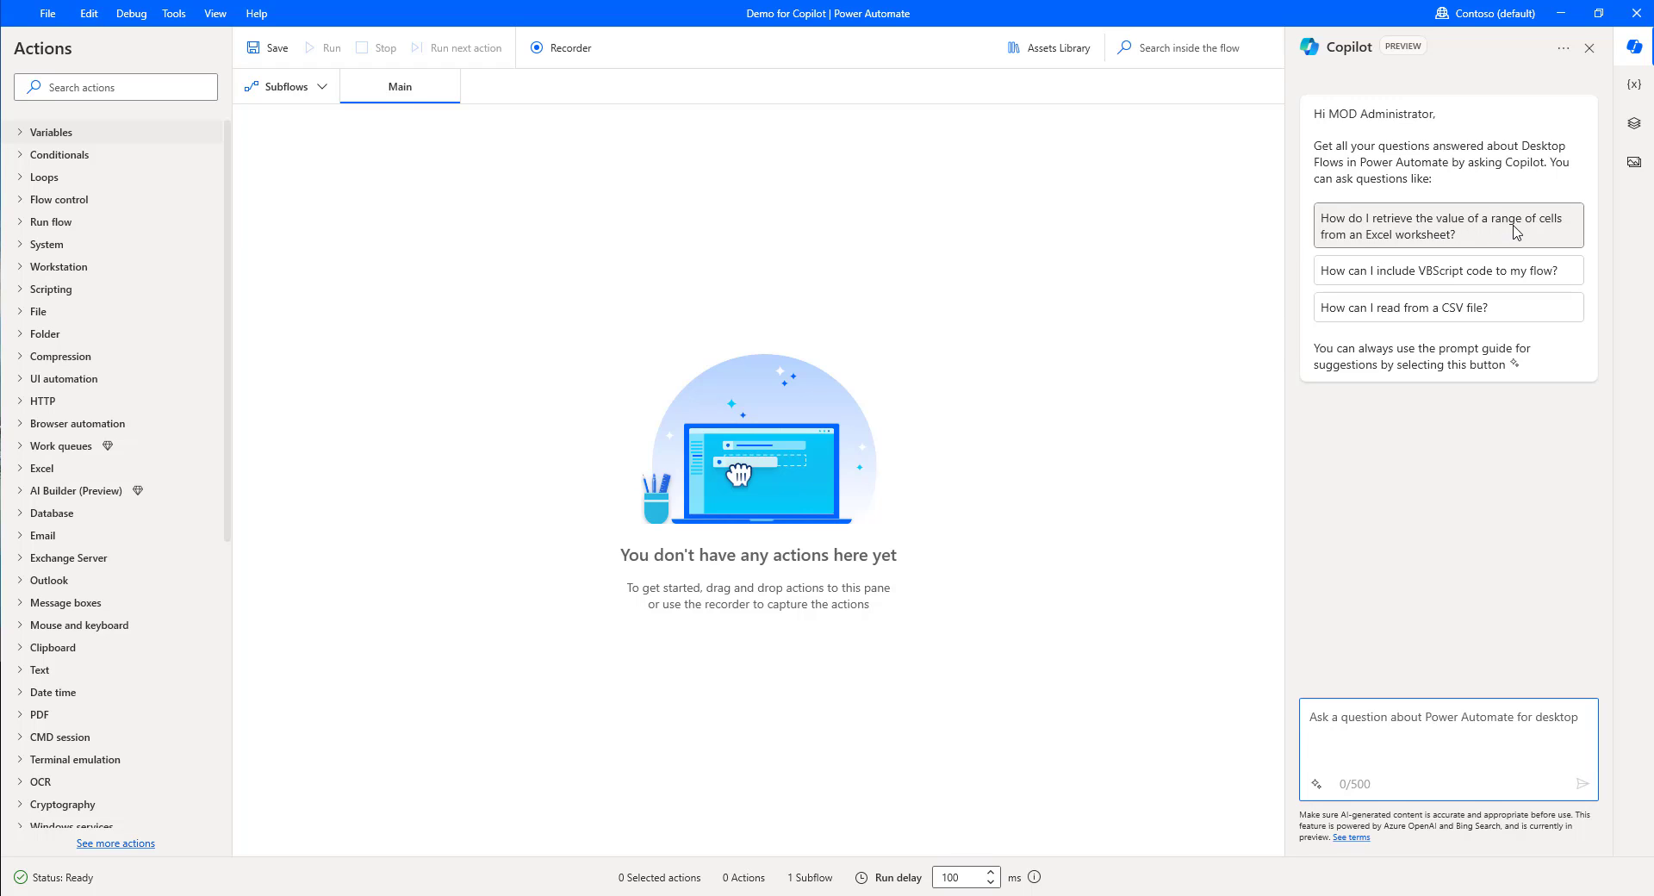
Step: Ask Copilot the sample question about reading a range of Excel cells and review its answer
click(1404, 235)
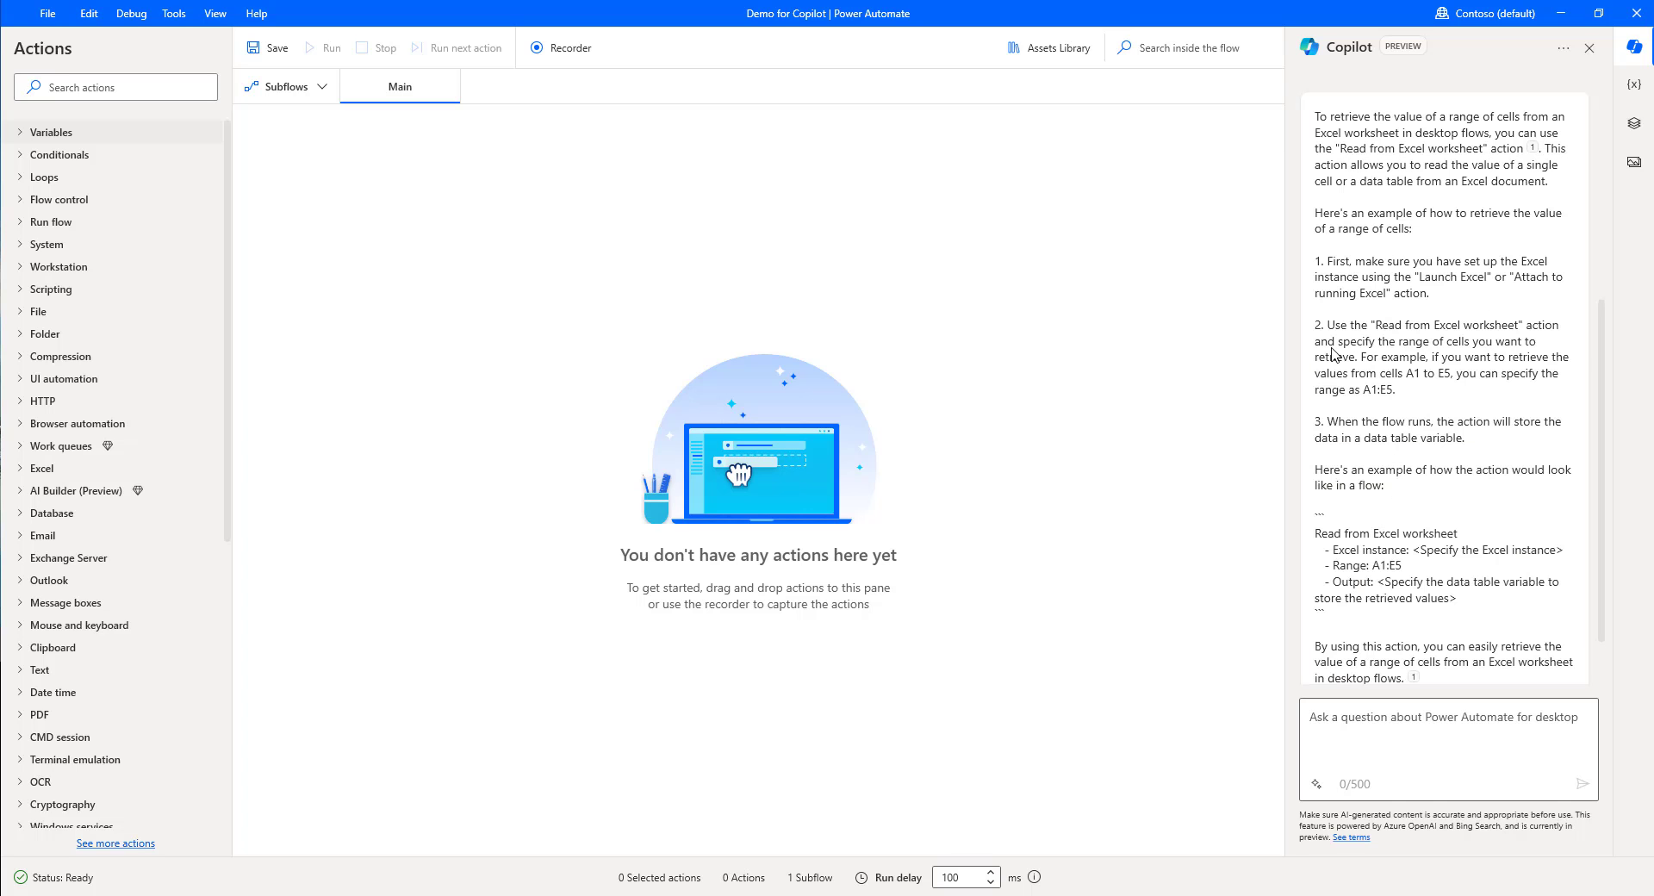
scroll(1405, 495, up, 4)
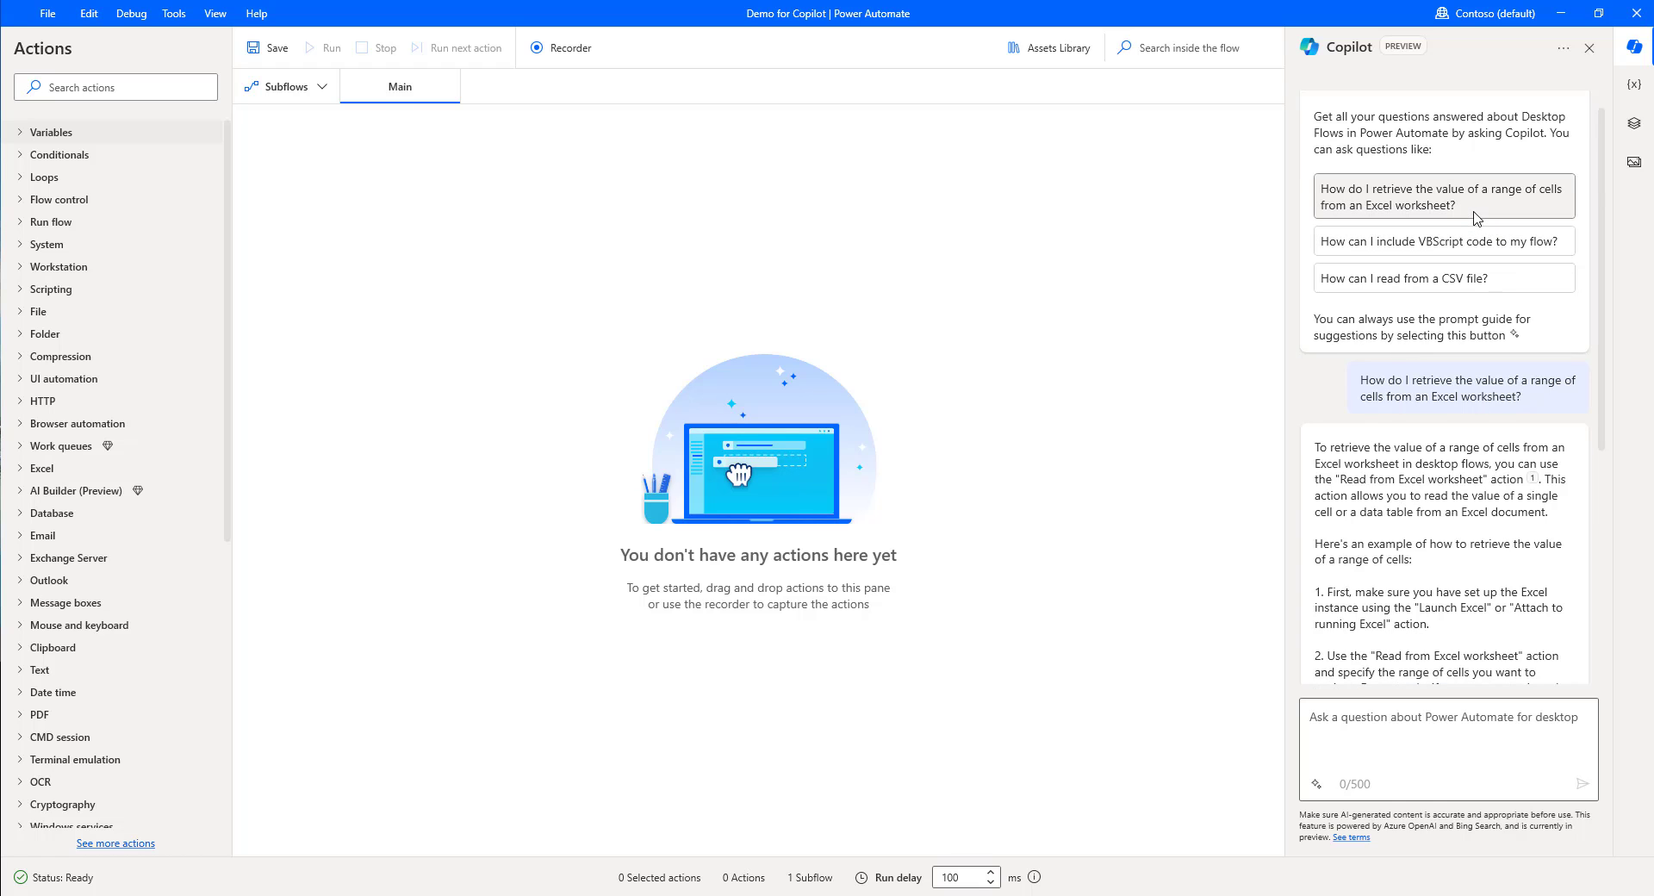
scroll(1430, 371, down, 2)
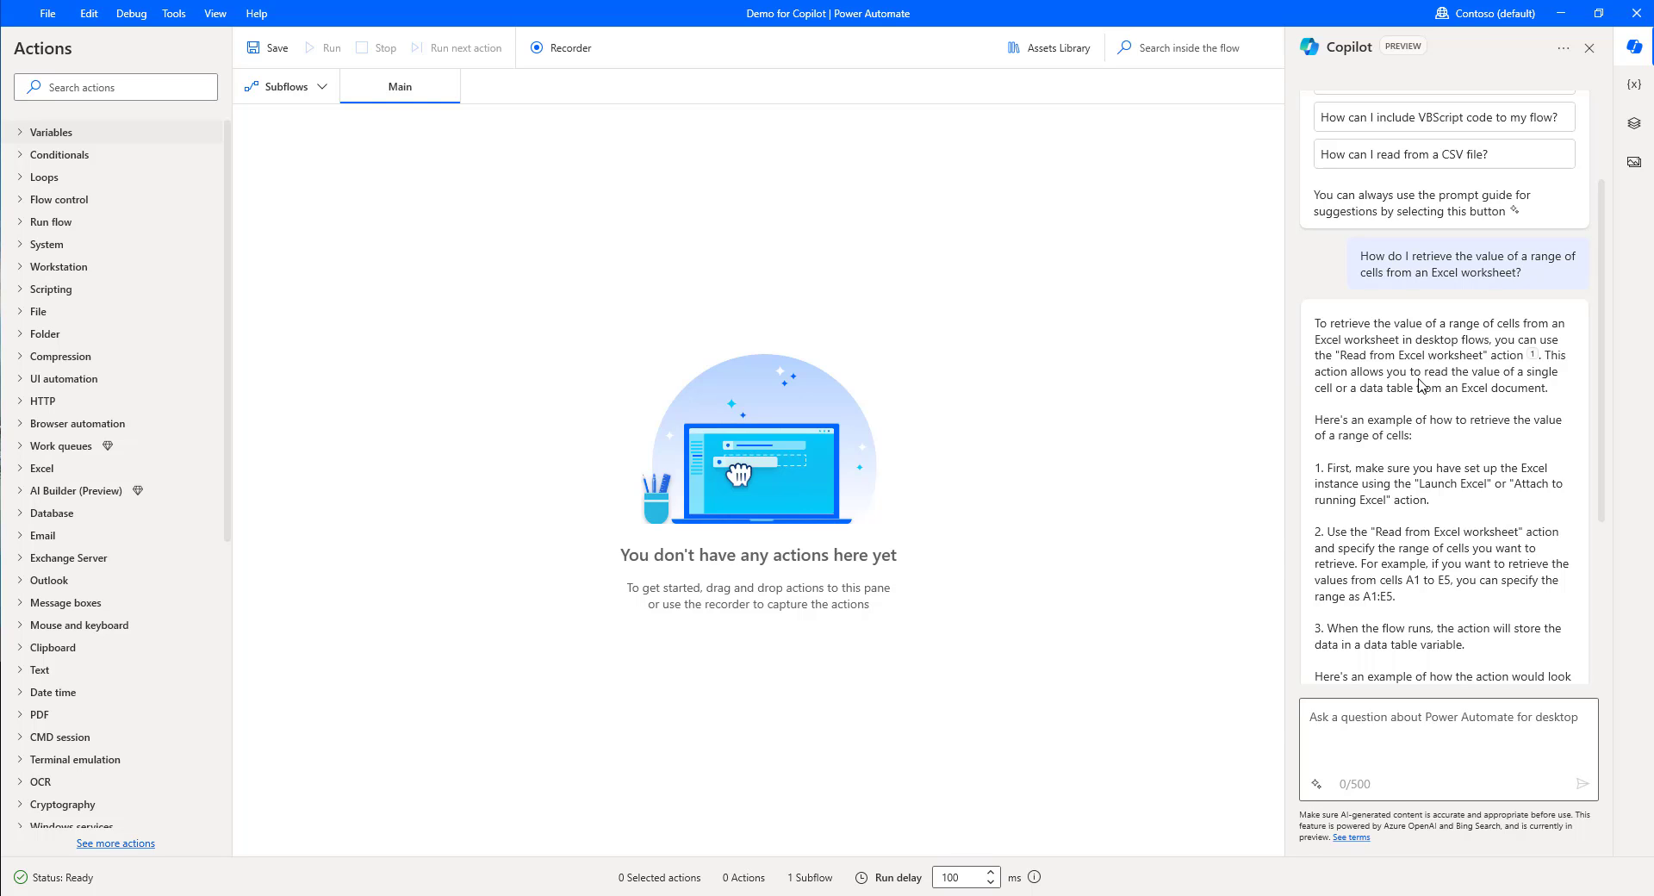
Step: Ask Copilot 'what are the best practices to create a desktop flow?' and read the answer
click(1386, 724)
text(what are )
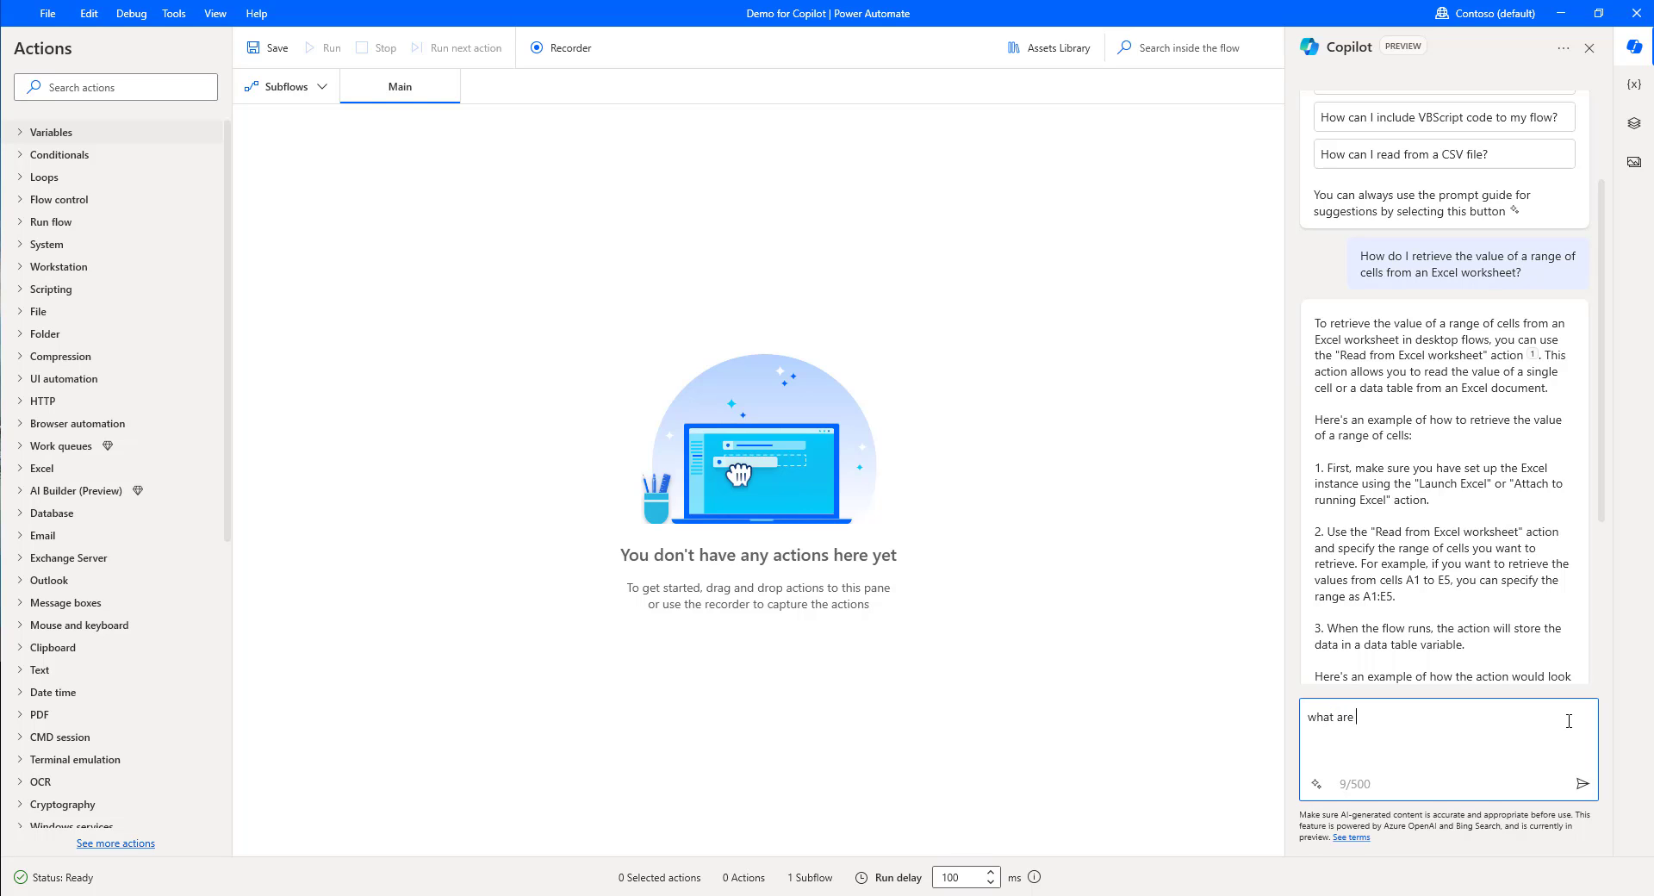
text(the best practices  to create  a d)
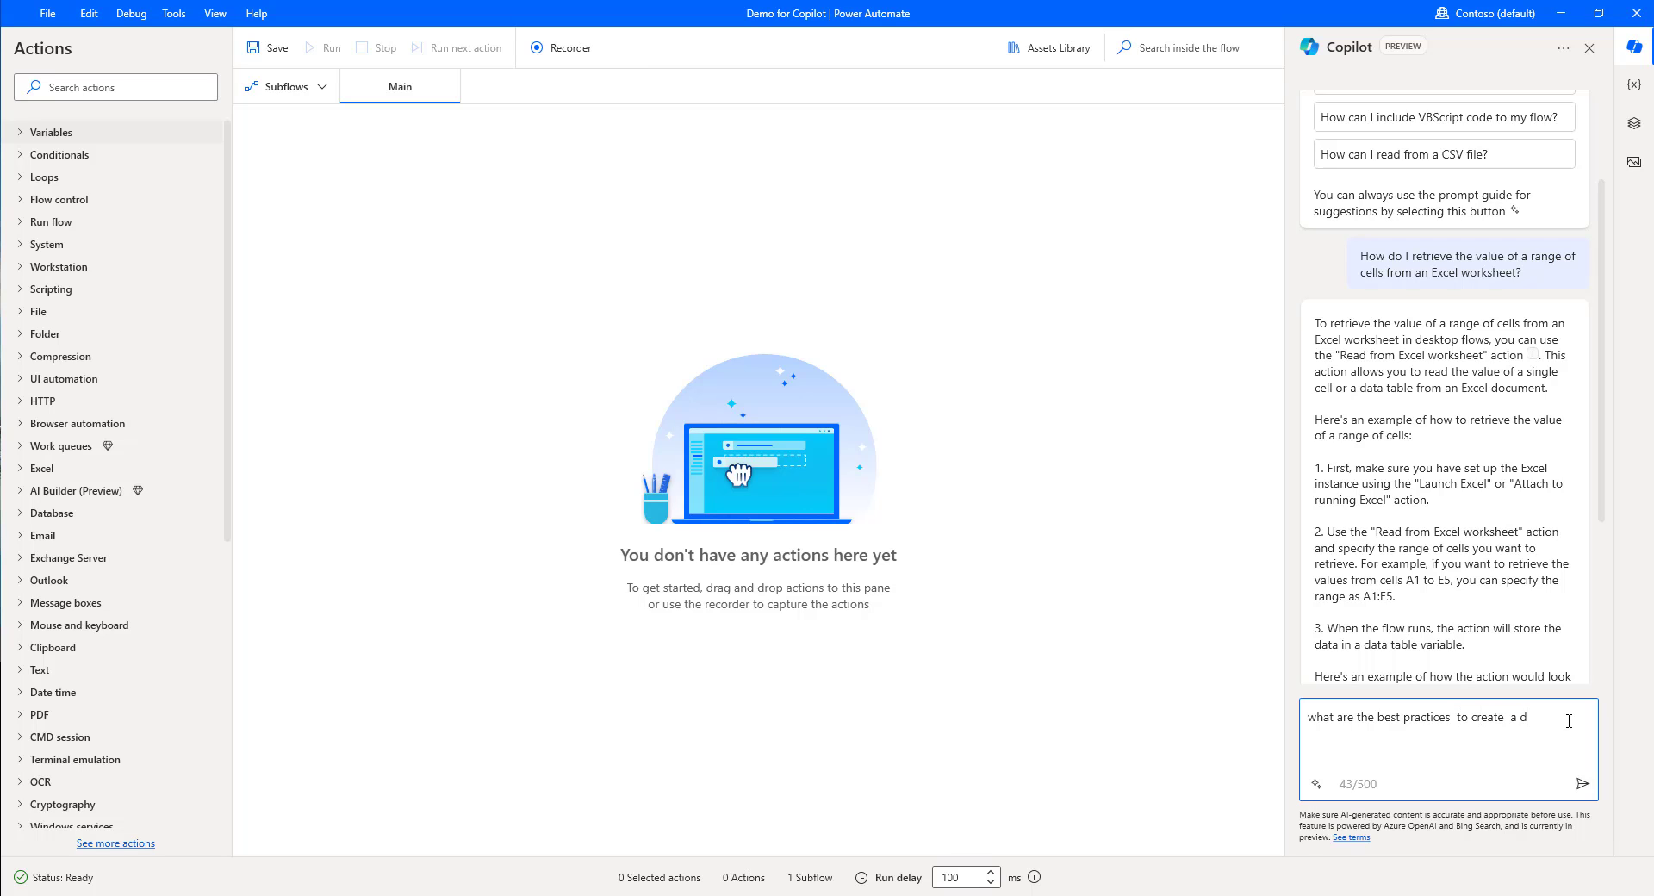
text(esktop flow?)
click(1583, 784)
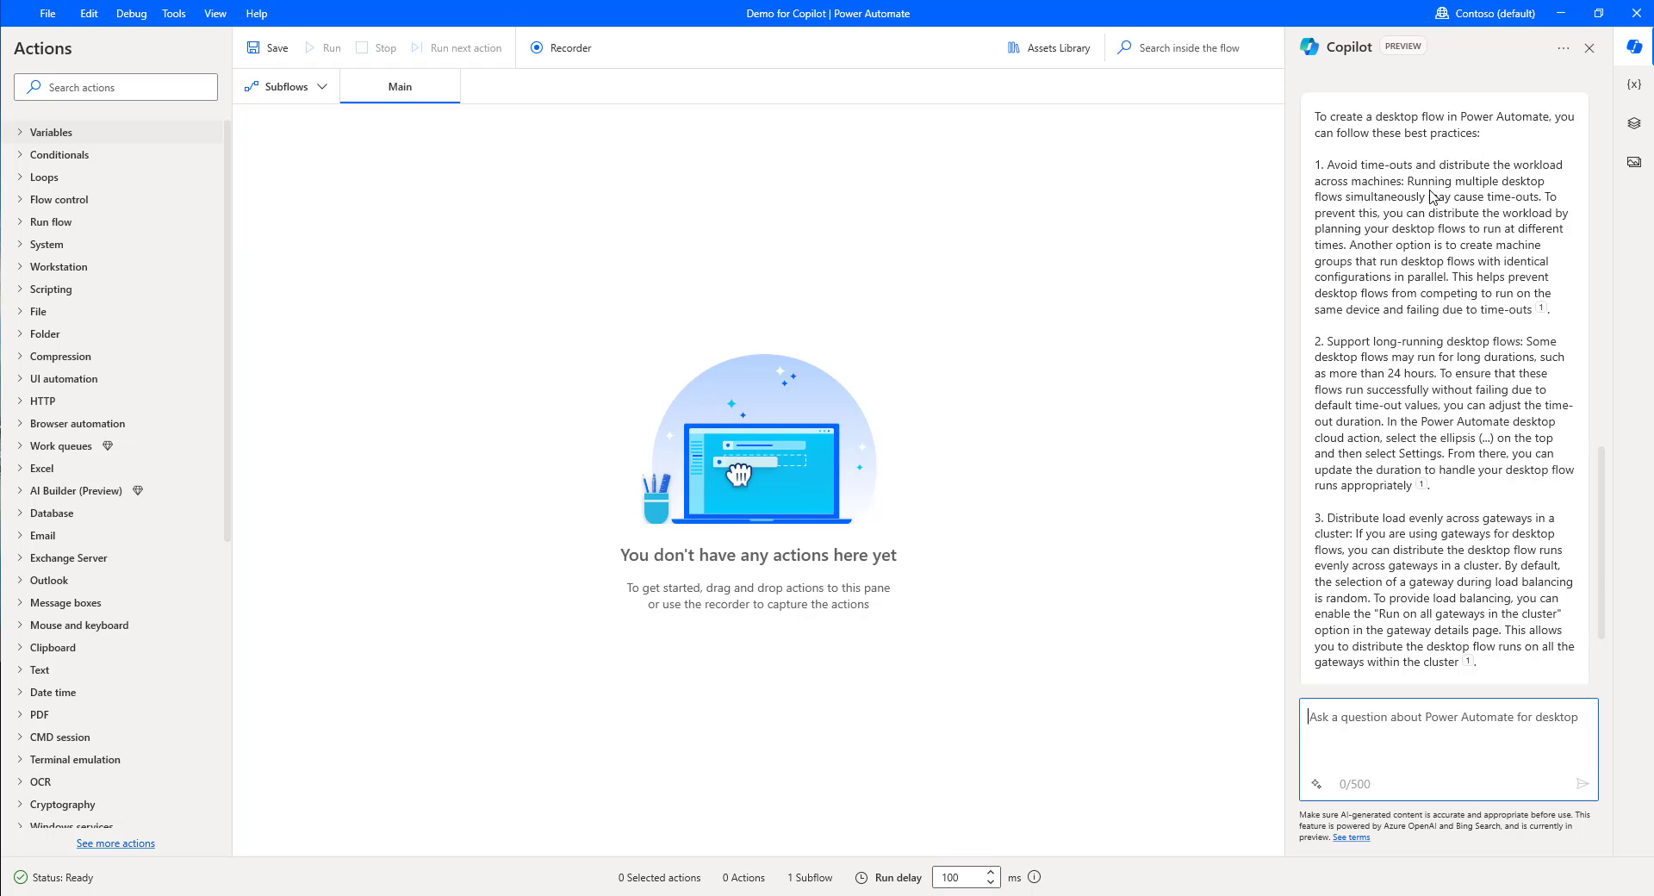
scroll(1399, 345, down, 3)
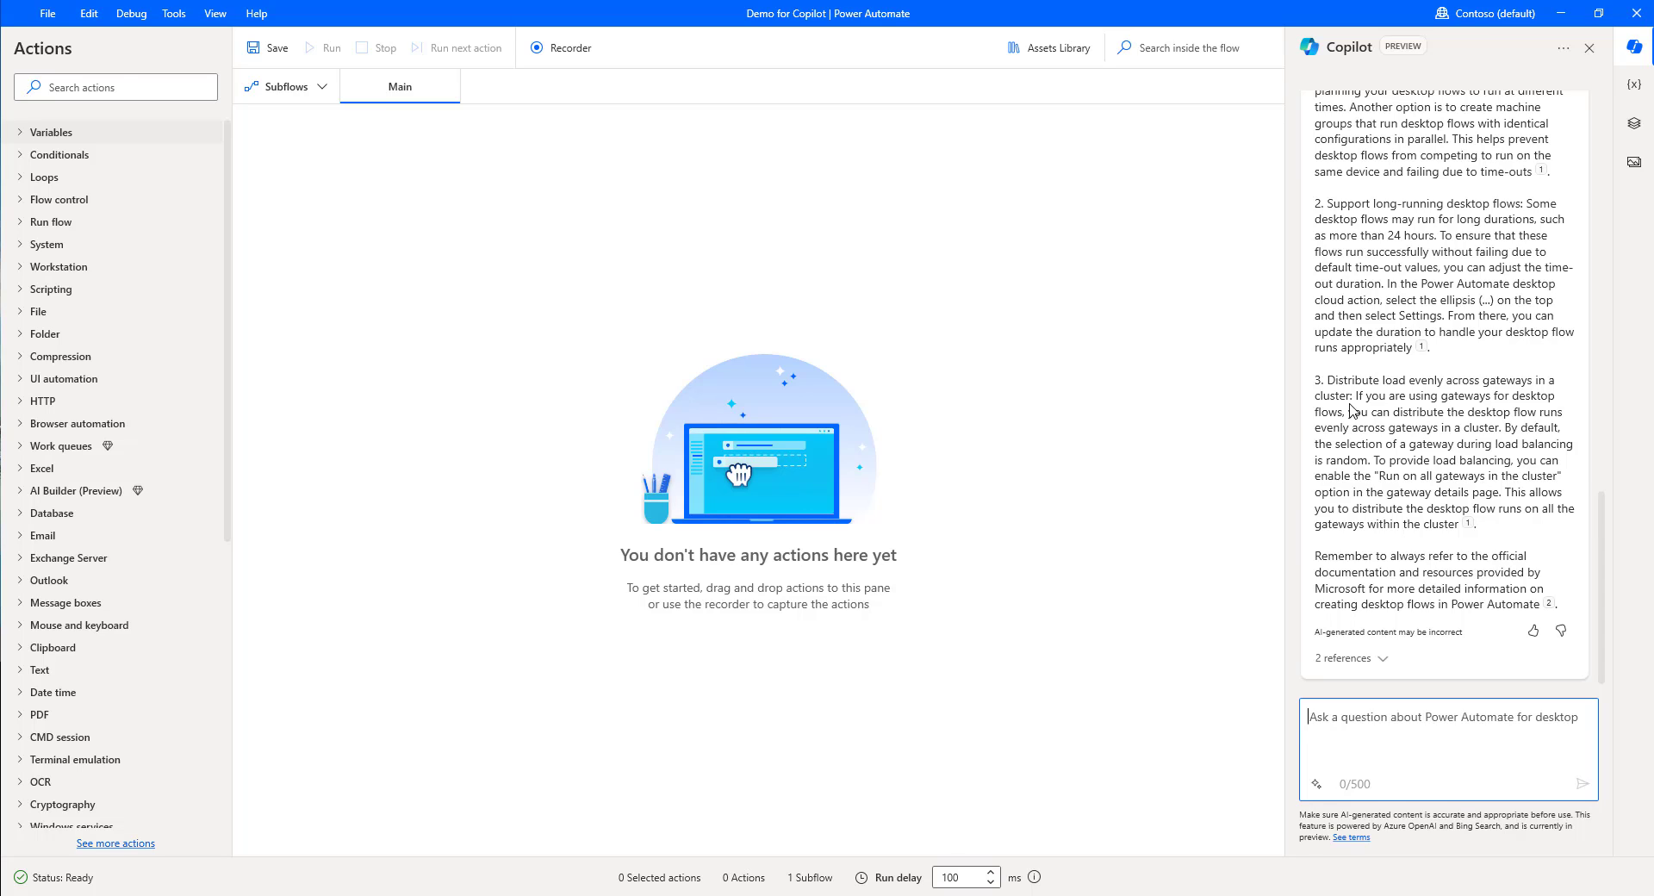
Step: Minimize the desktop app and go to the Create page in Power Automate web
click(1561, 15)
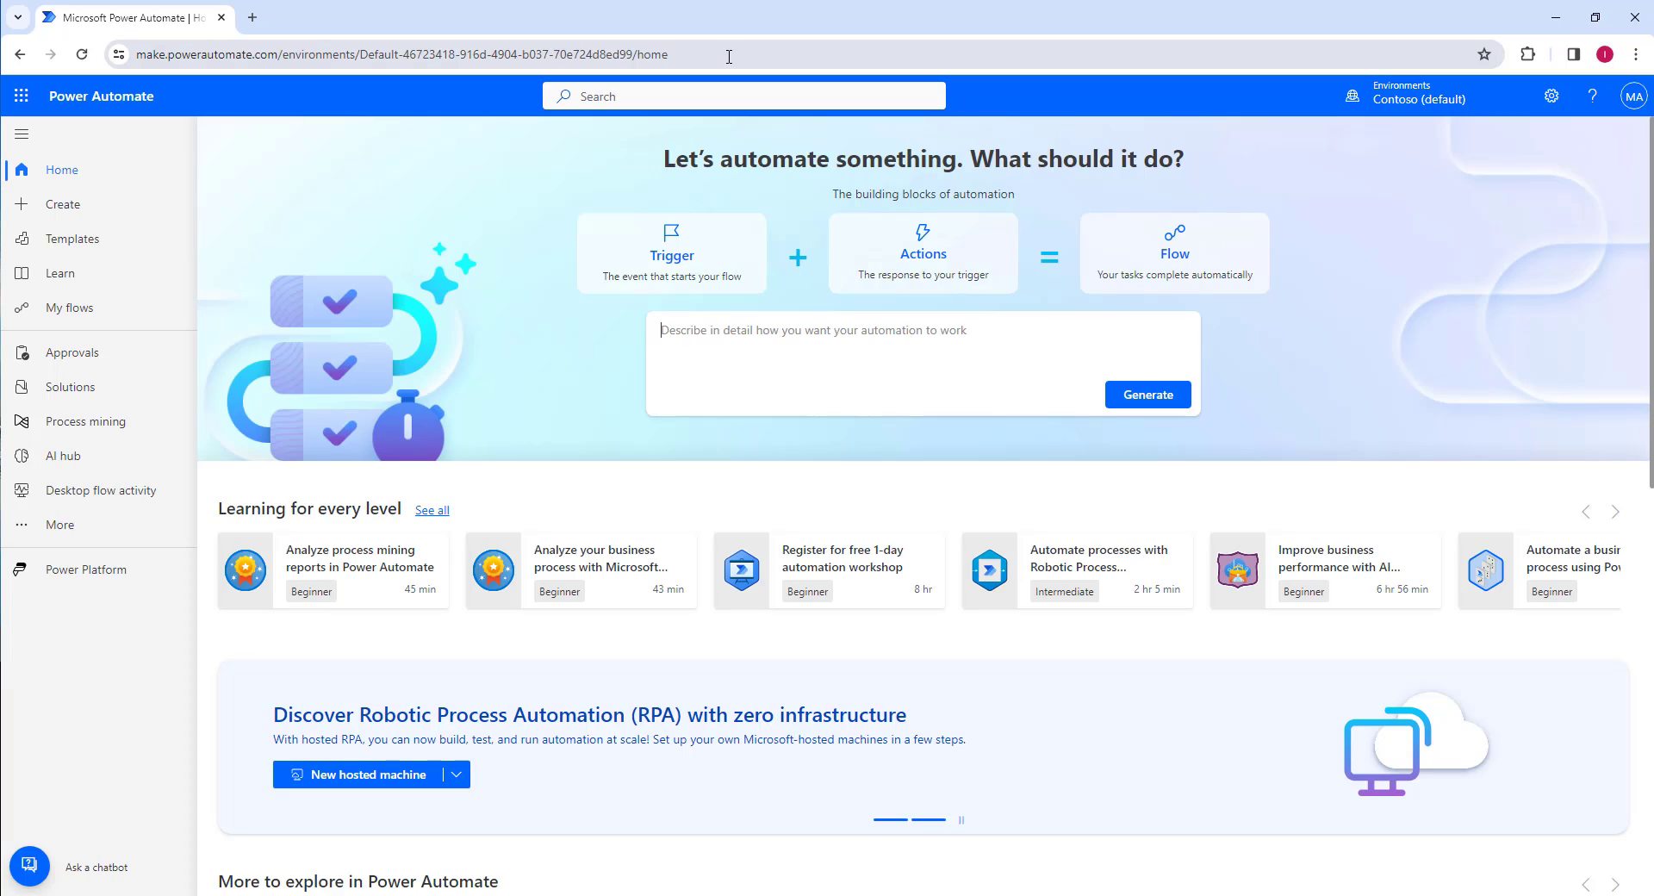
click(729, 57)
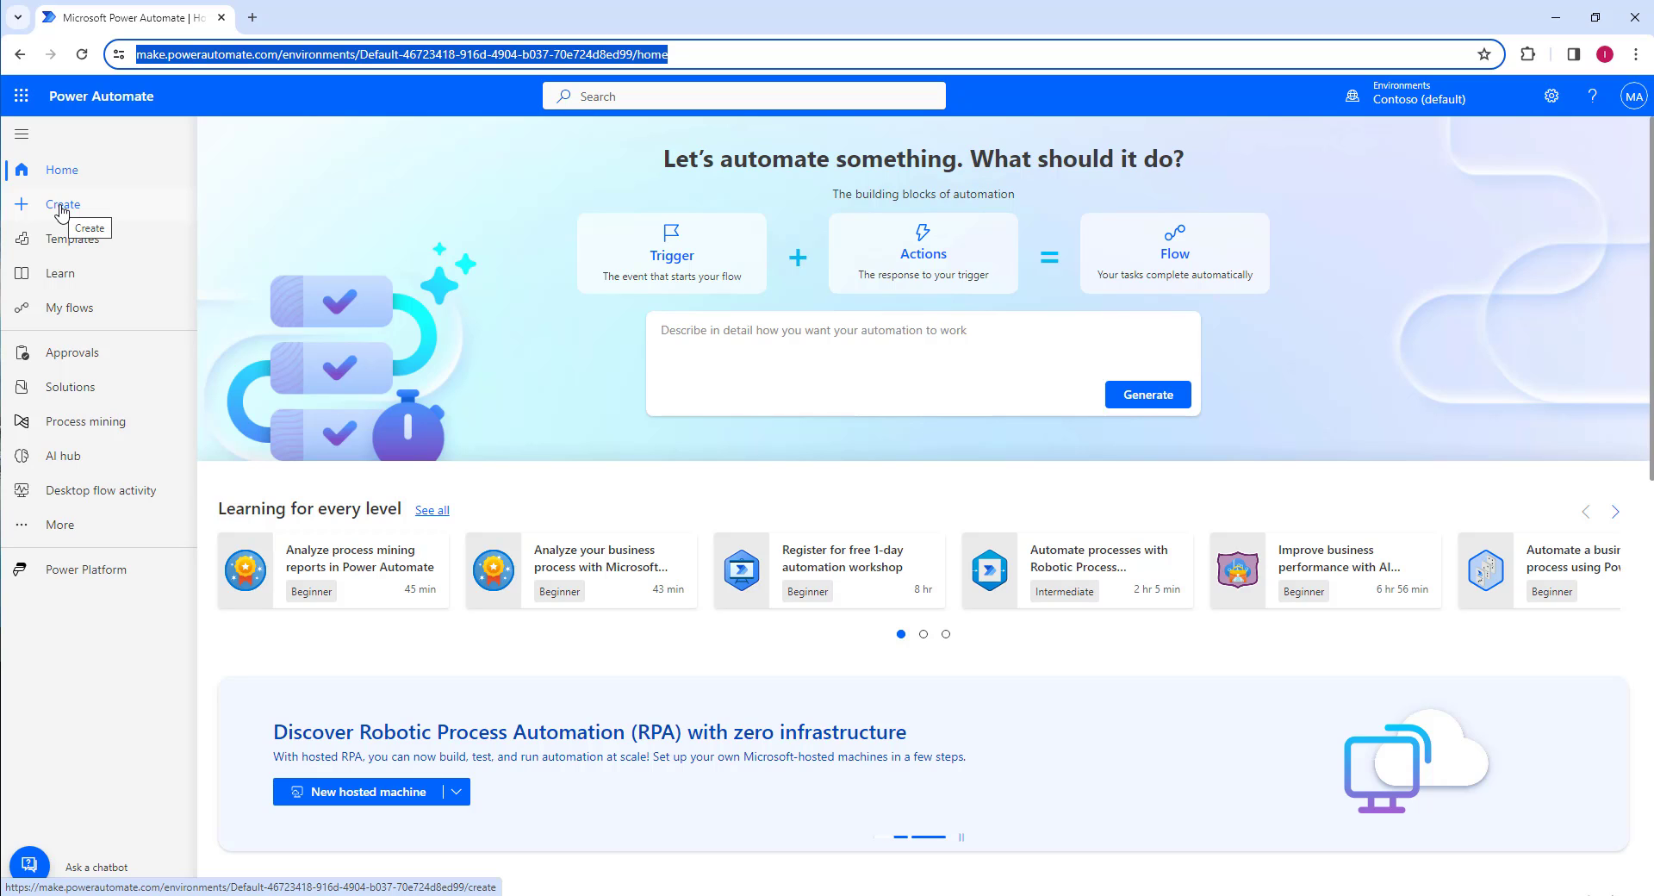
click(59, 208)
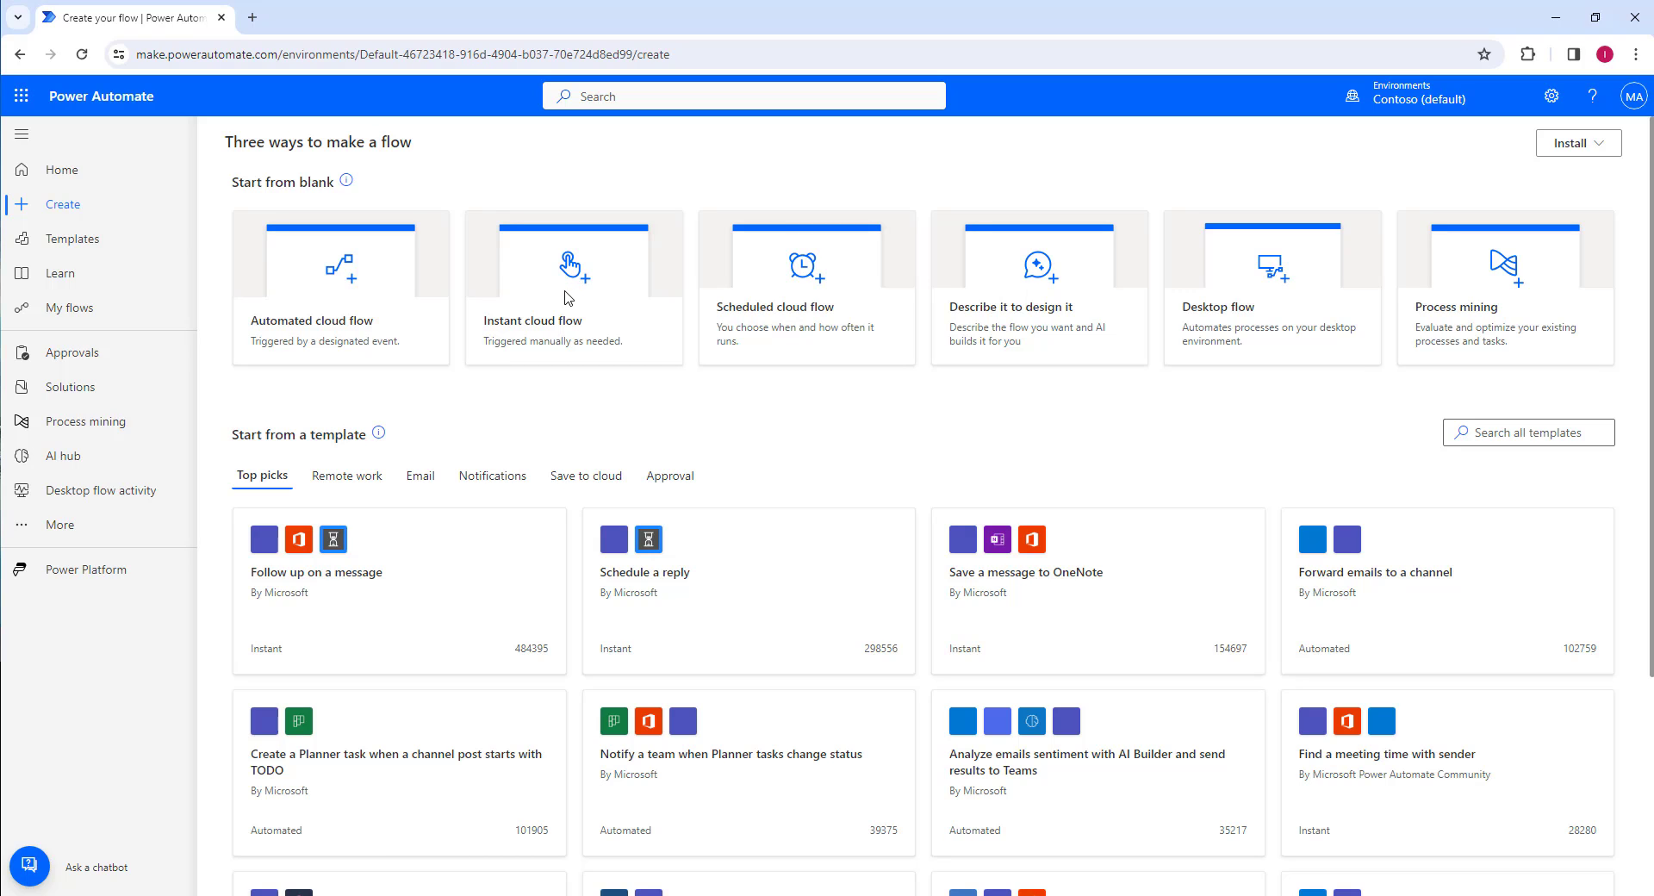
Step: Create an instant cloud flow 'Copilot demo for cloud' with the 'Manually trigger a flow' trigger
click(554, 335)
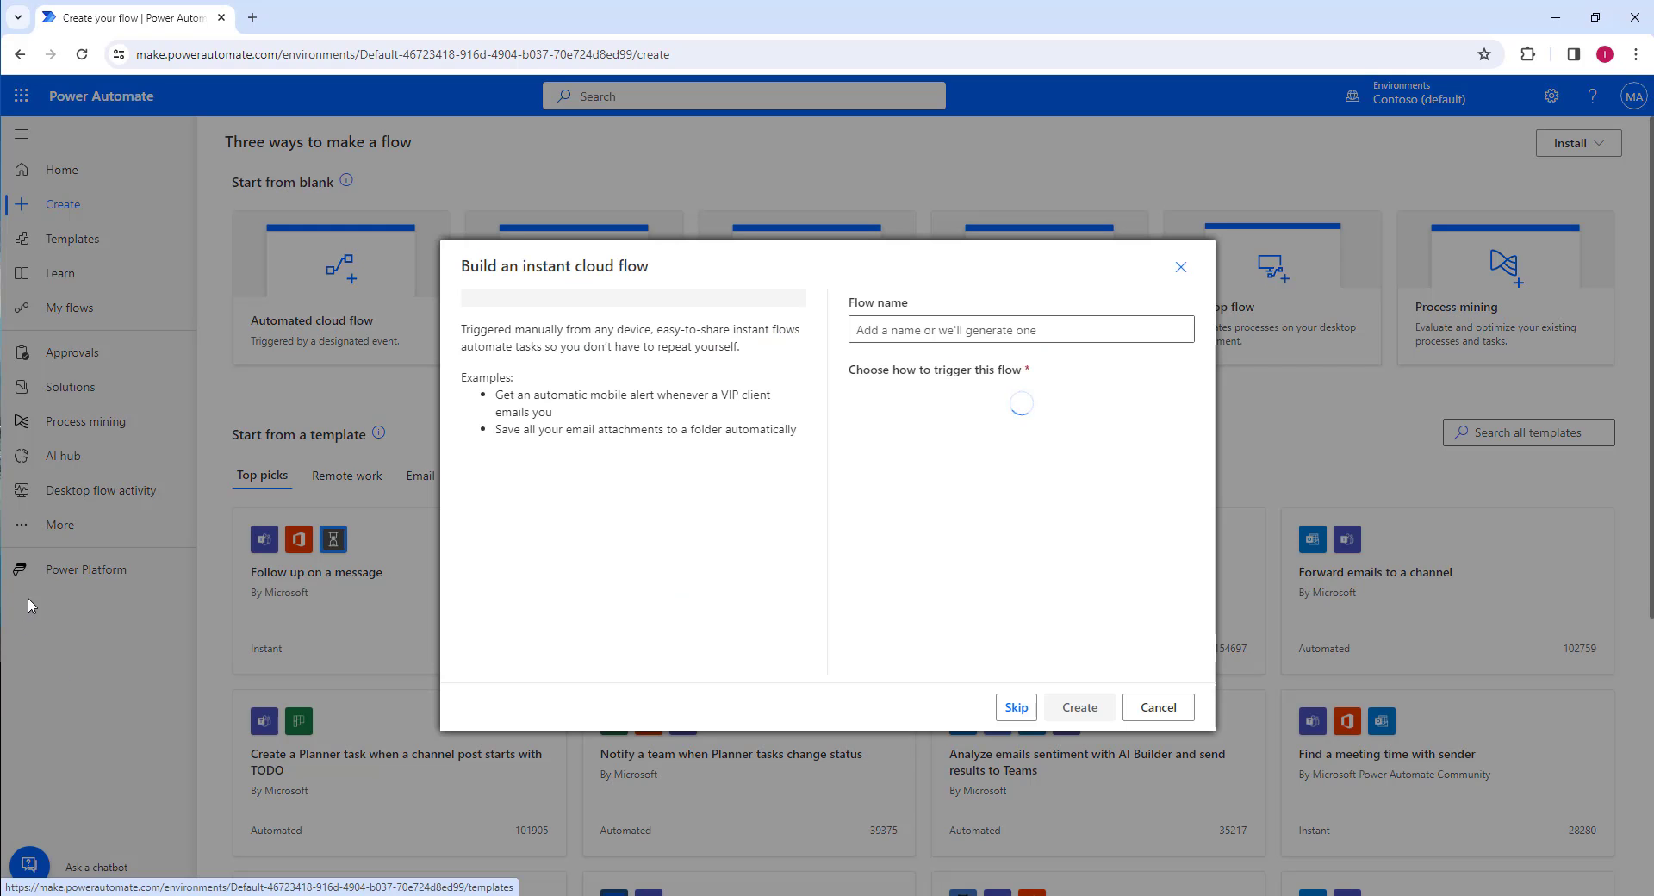
click(939, 333)
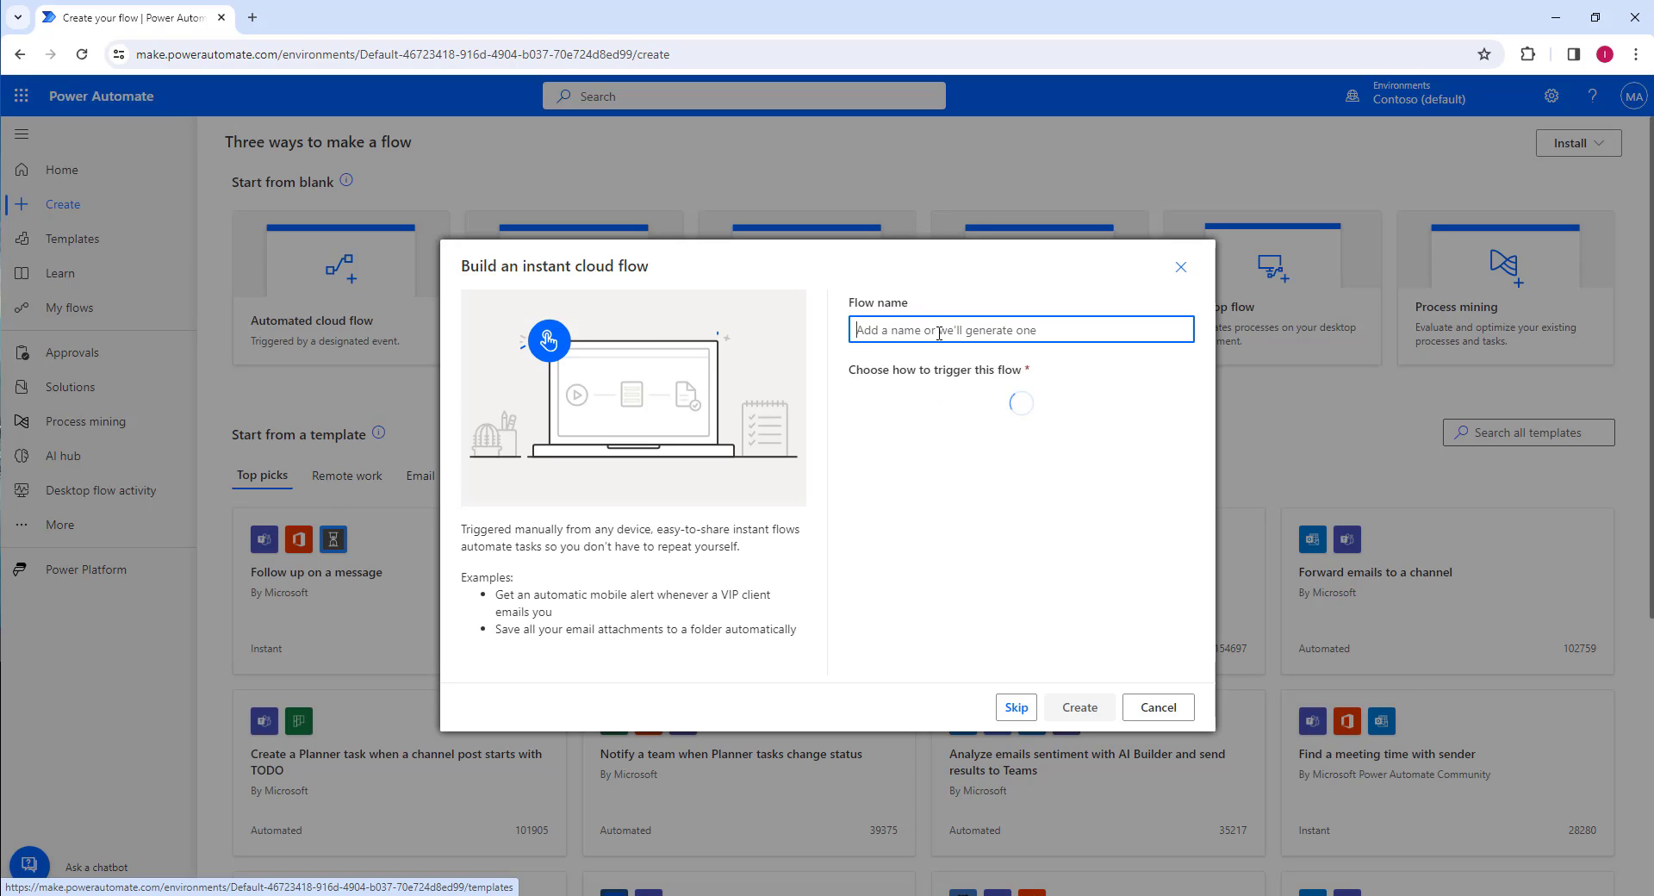
text(Cop)
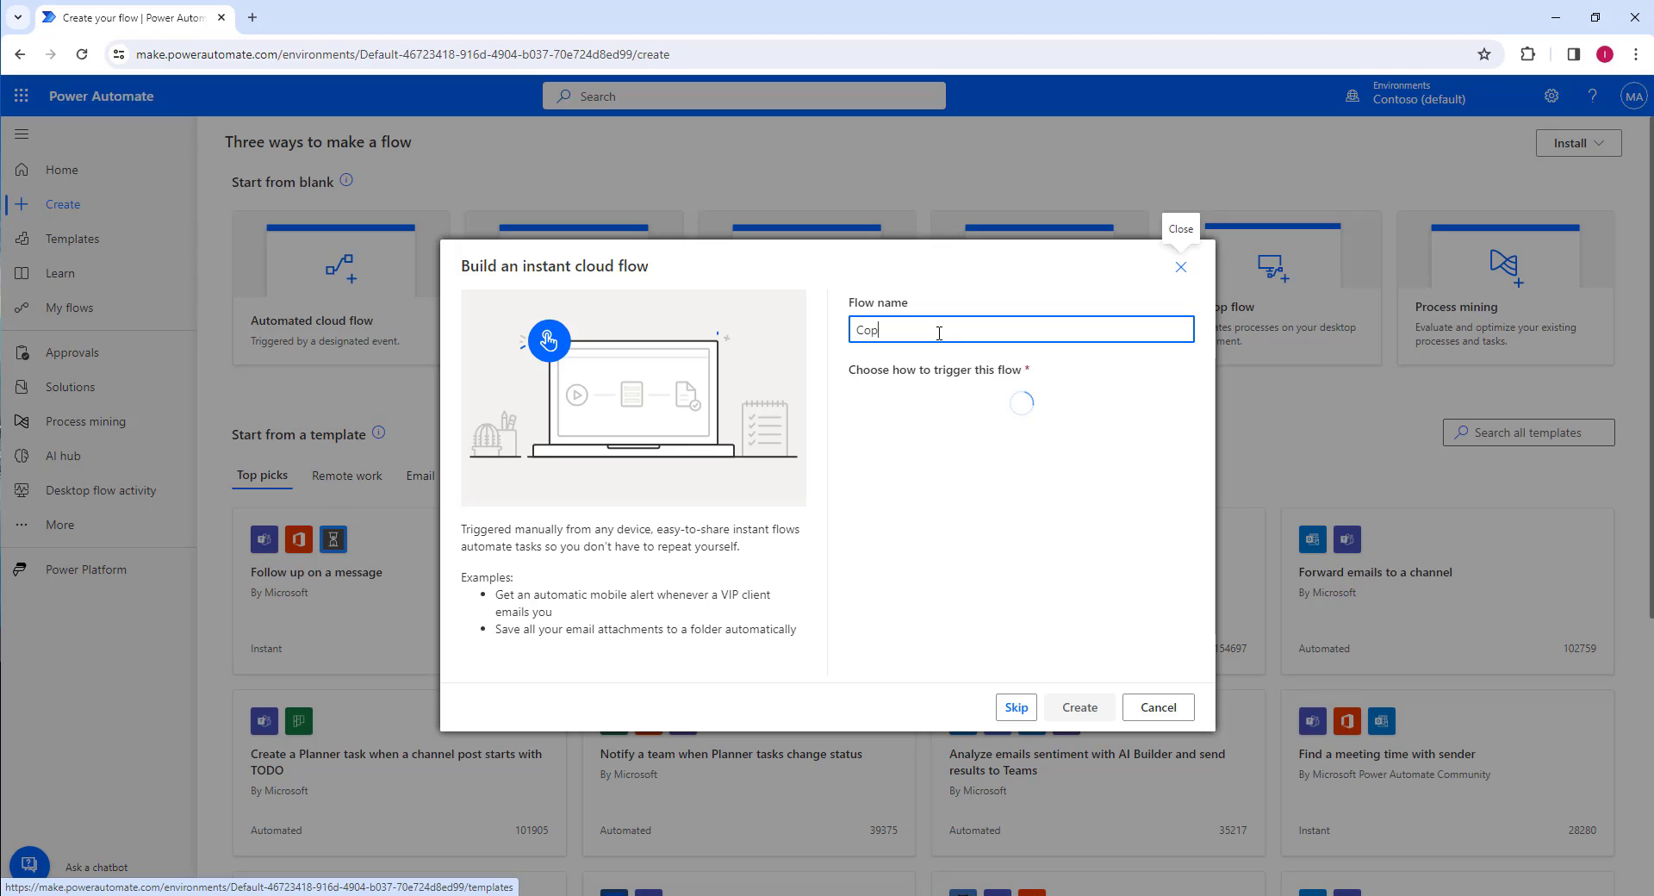
text(ilot demo for cloud)
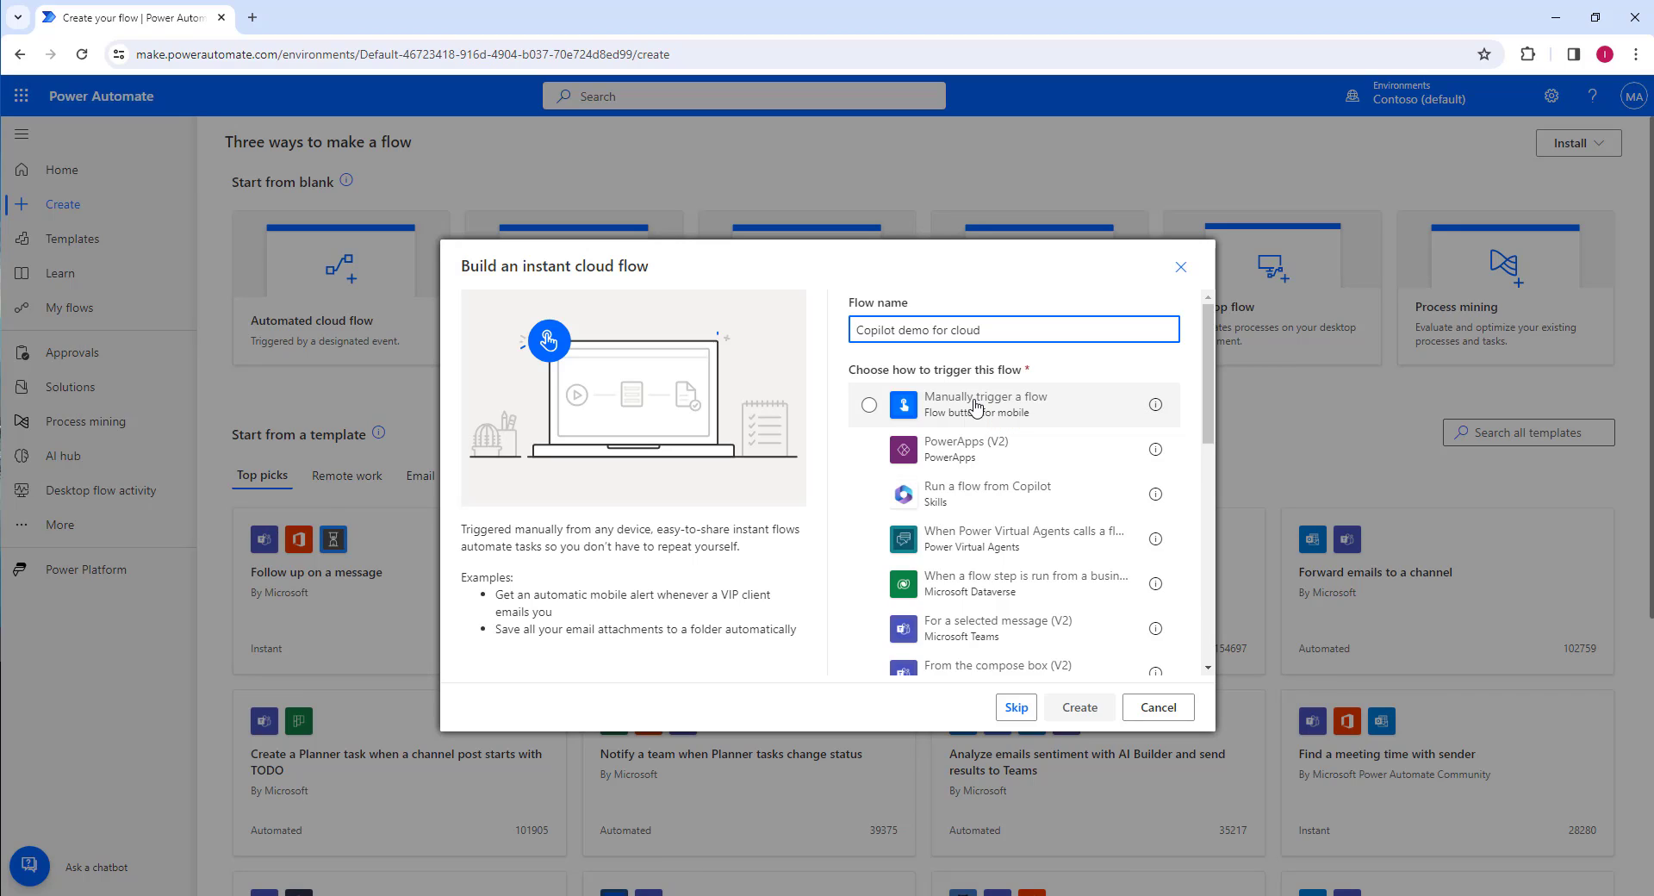
click(977, 407)
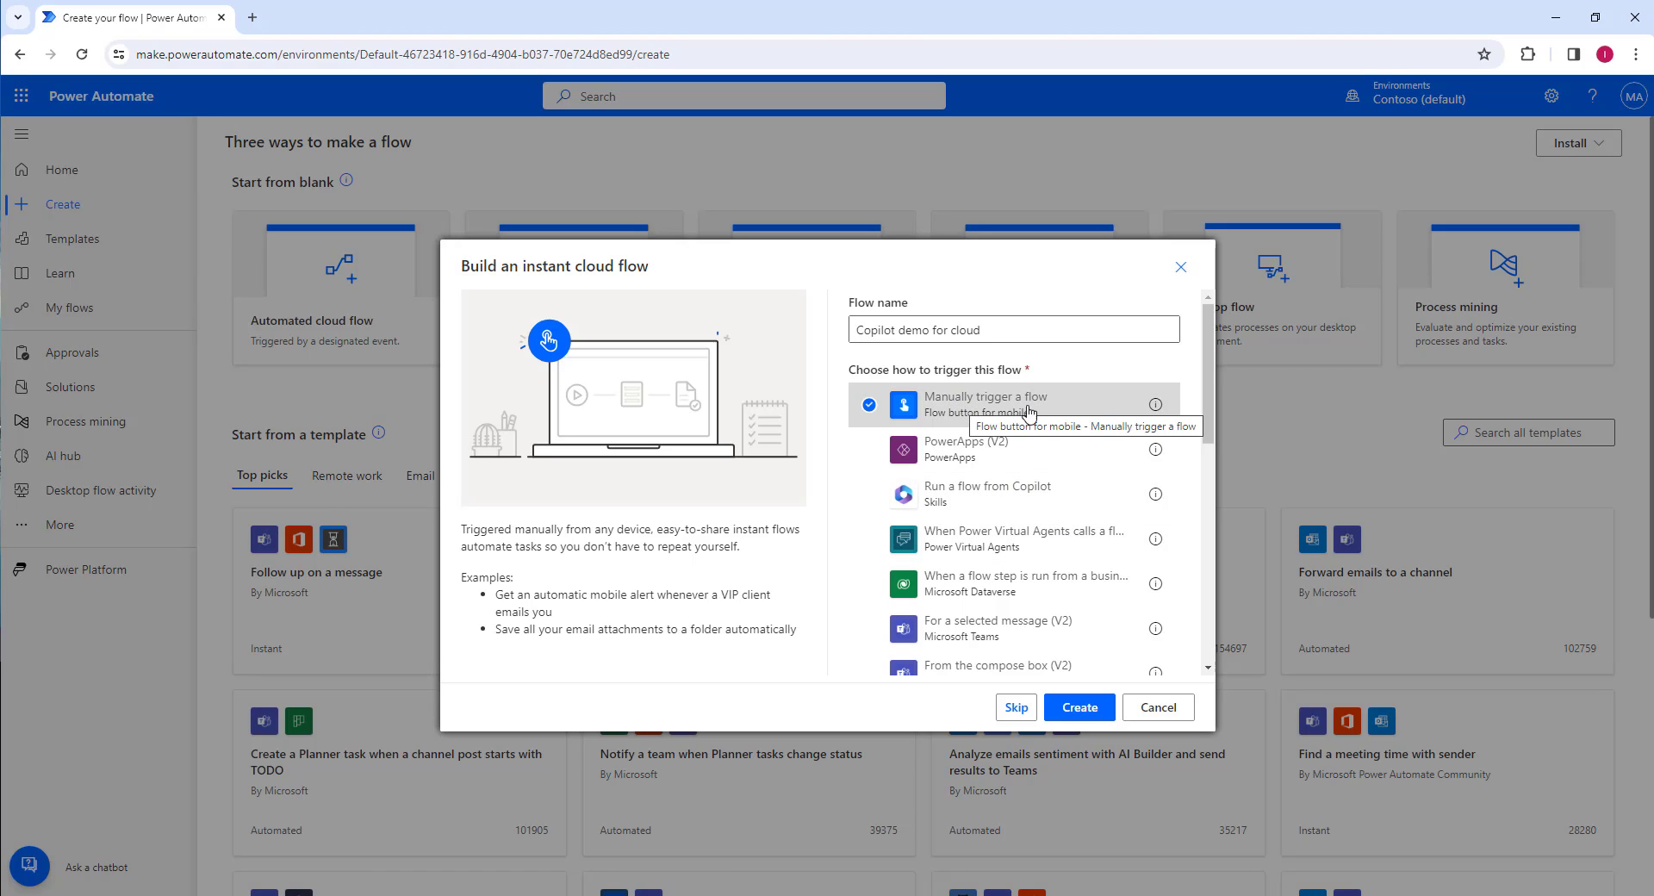
click(1081, 707)
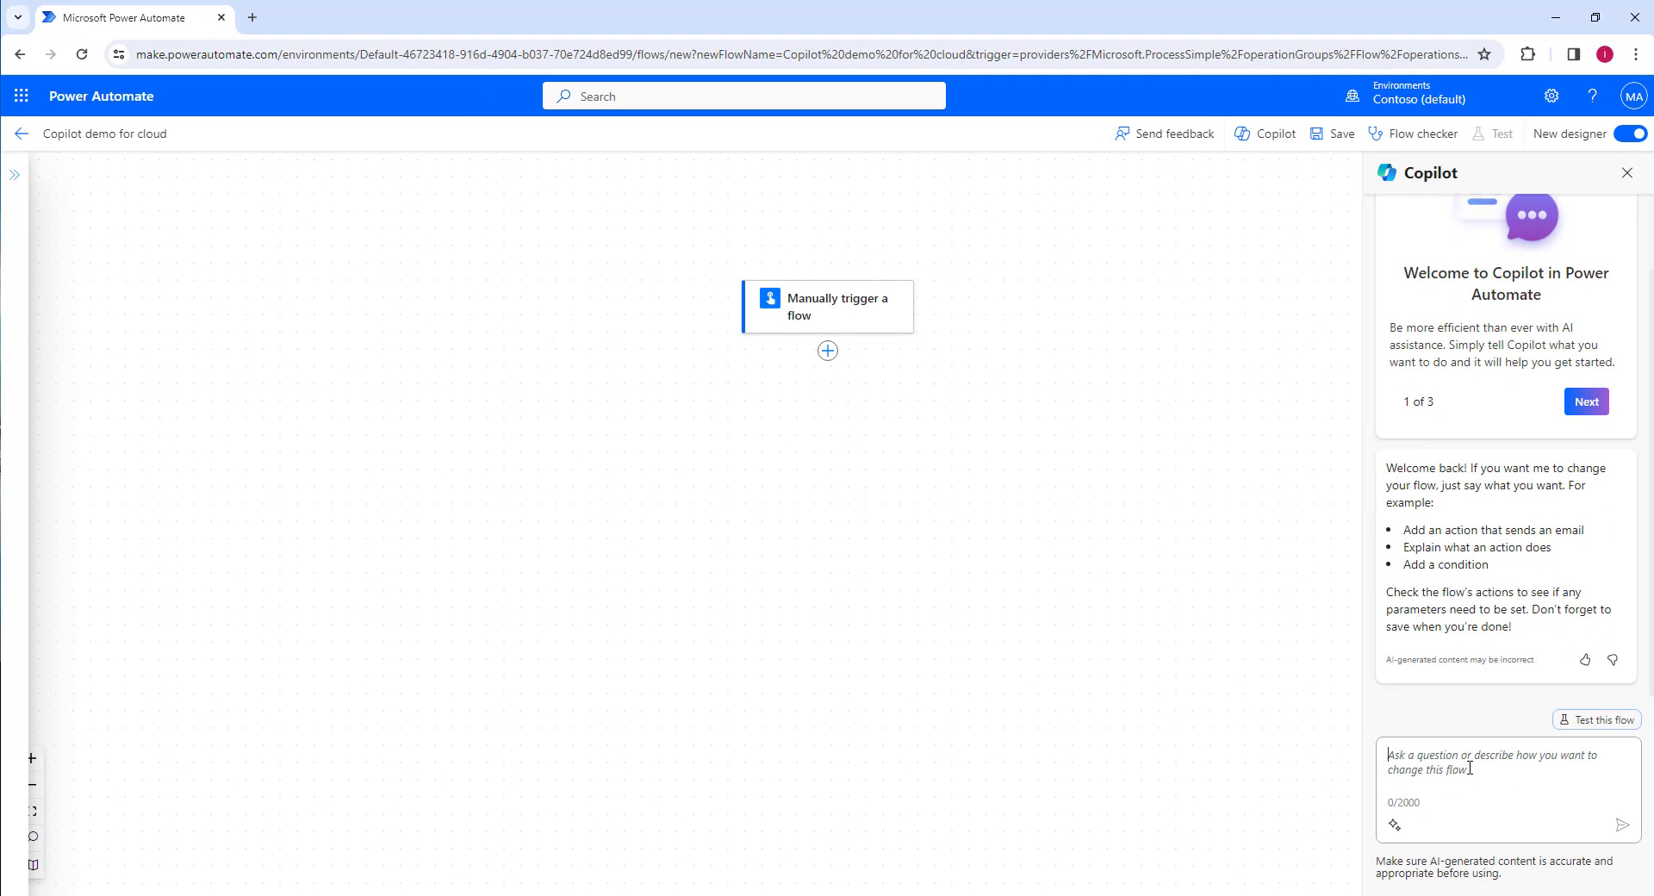
Step: Send Copilot the question 'How can i create an instant cloud flow?'
text(How can i )
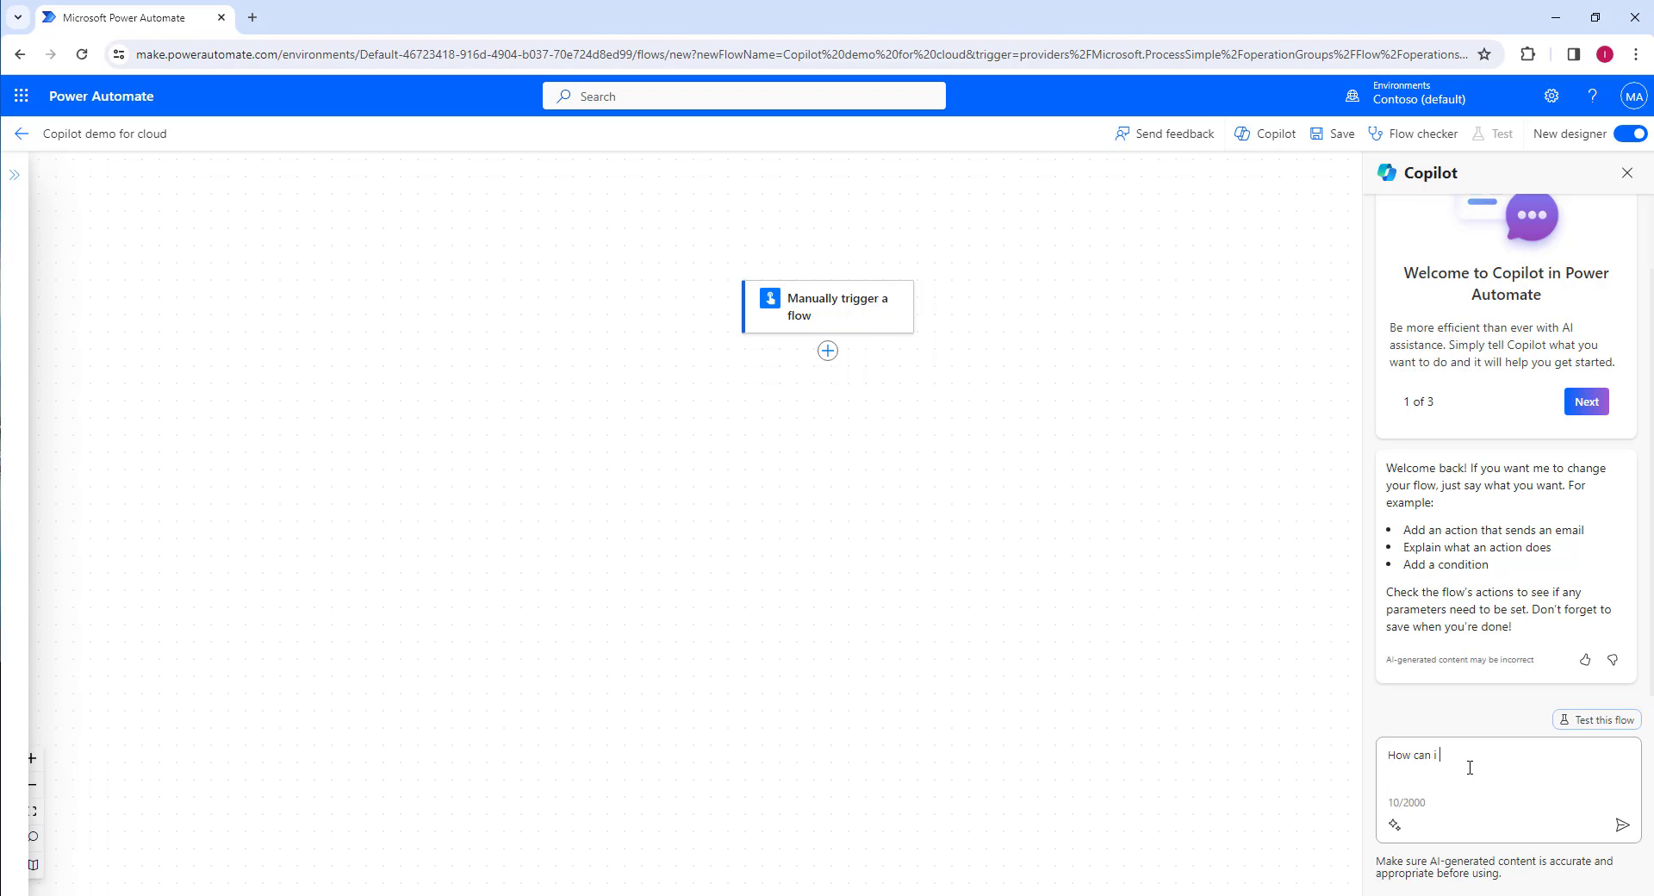
text(create an instant cloud flow?)
click(1620, 829)
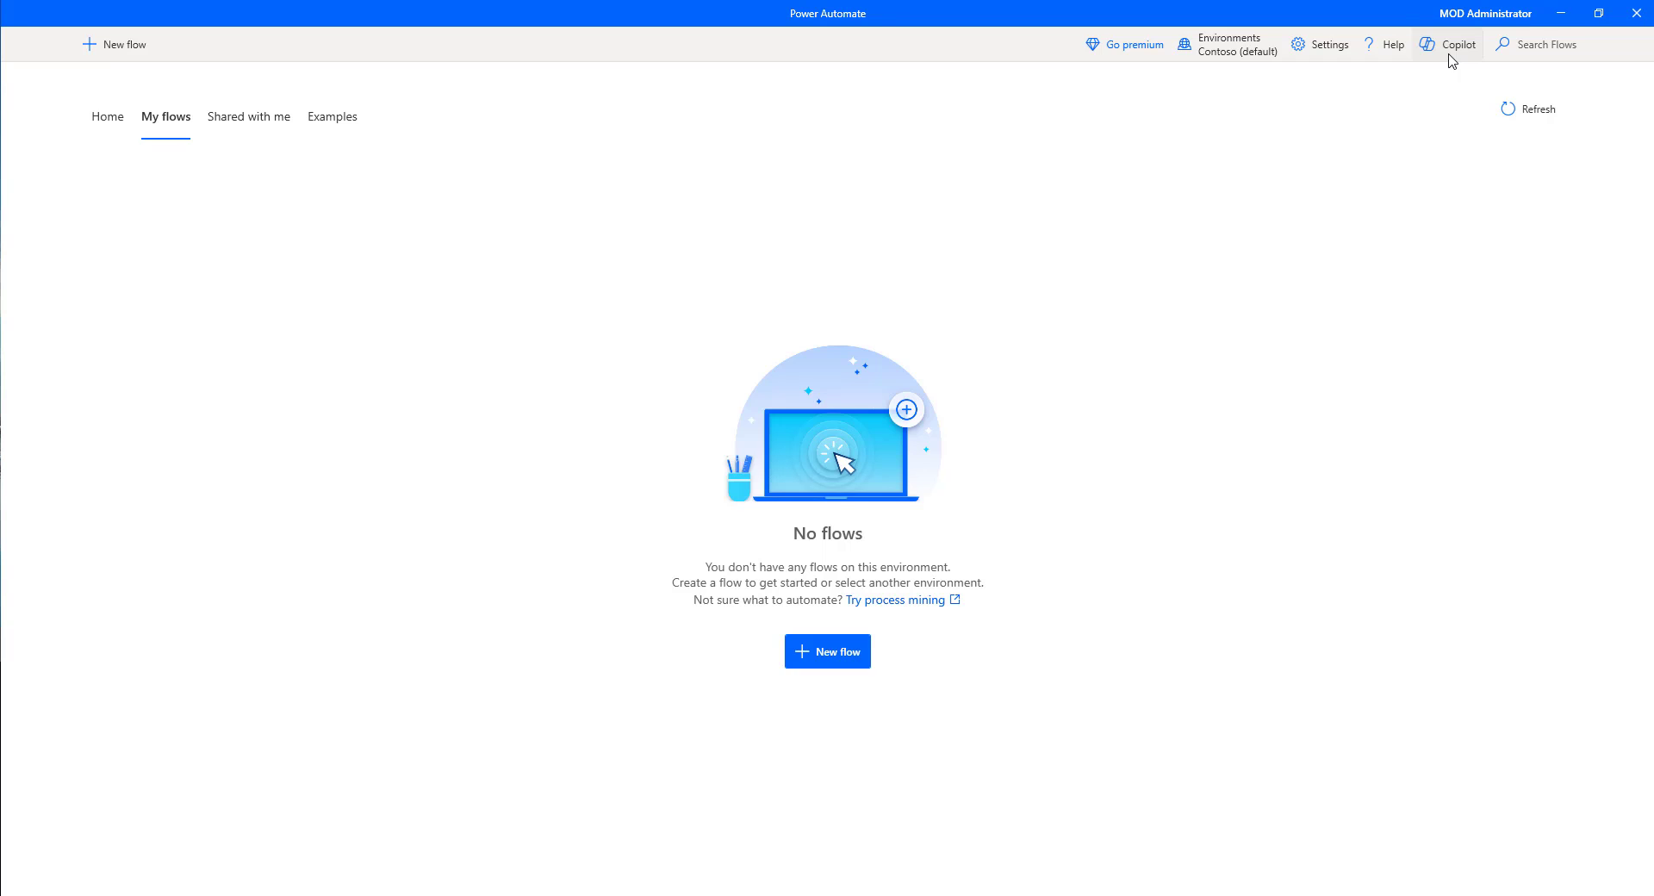
Step: Minimize the Power Automate desktop console to bring the browser back
click(1563, 14)
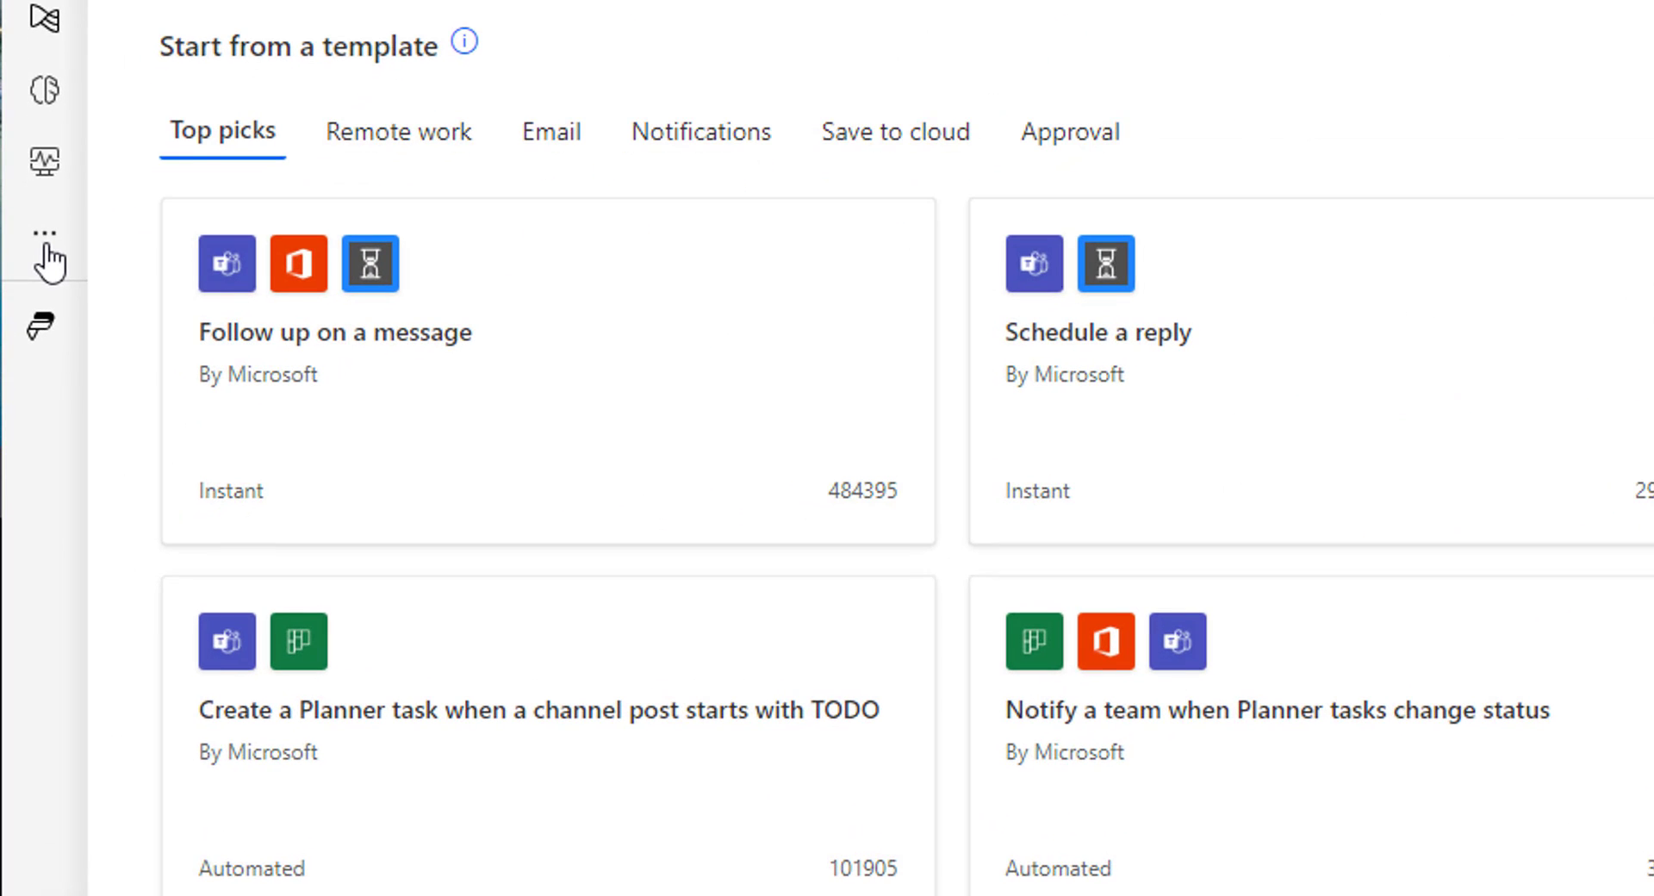
Step: Open the Power Platform Admin Center tile from the Power Platform apps list
click(52, 329)
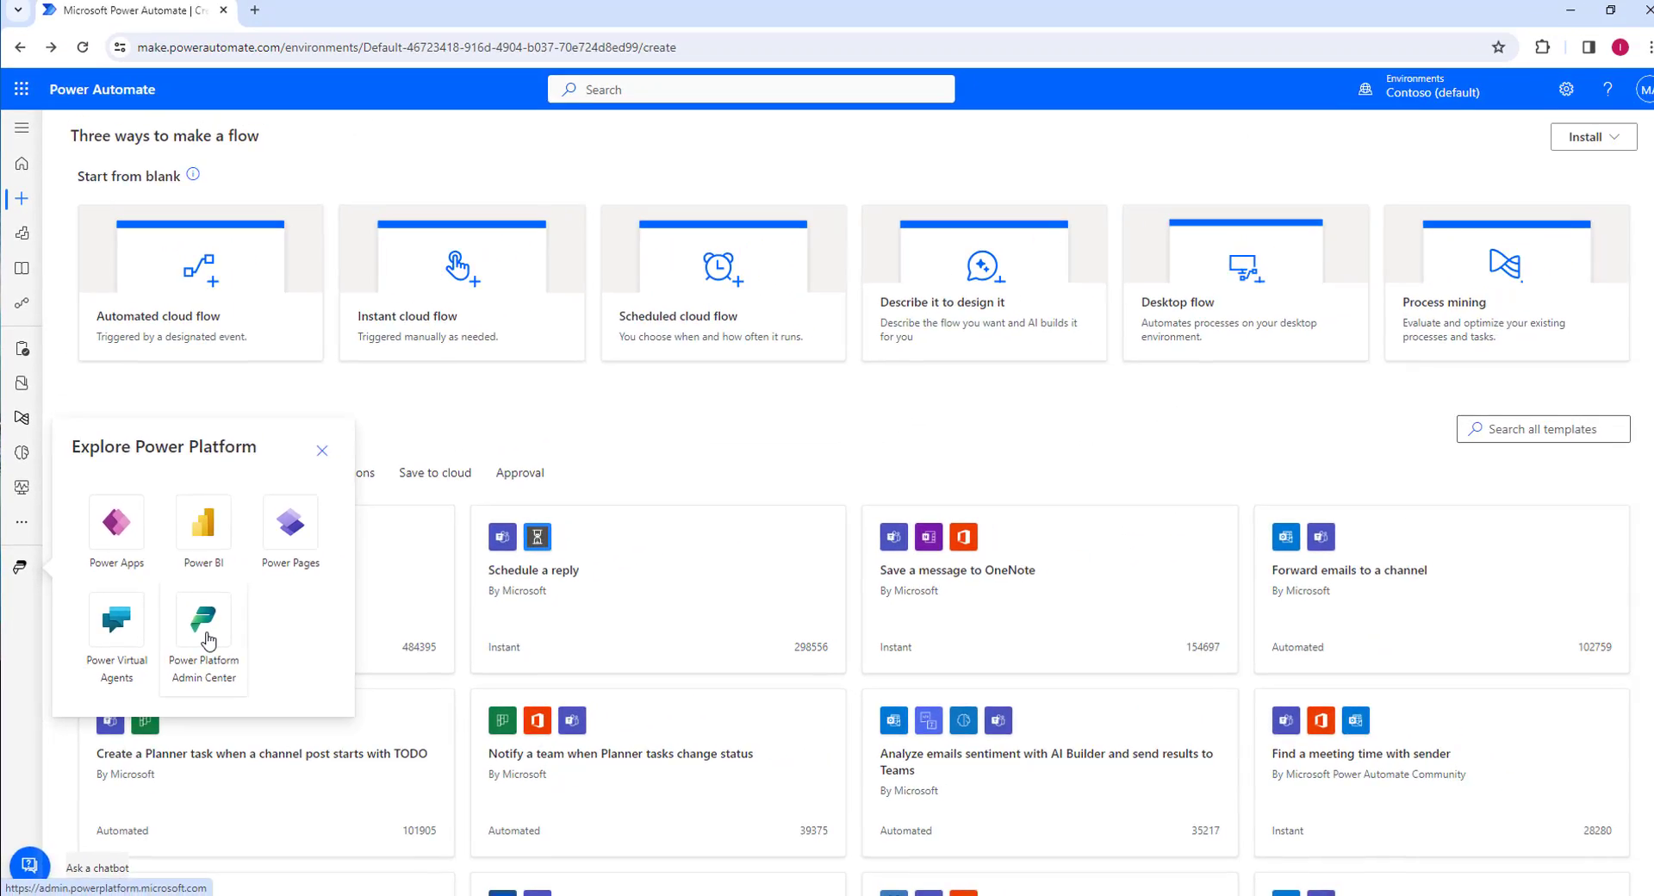
click(428, 485)
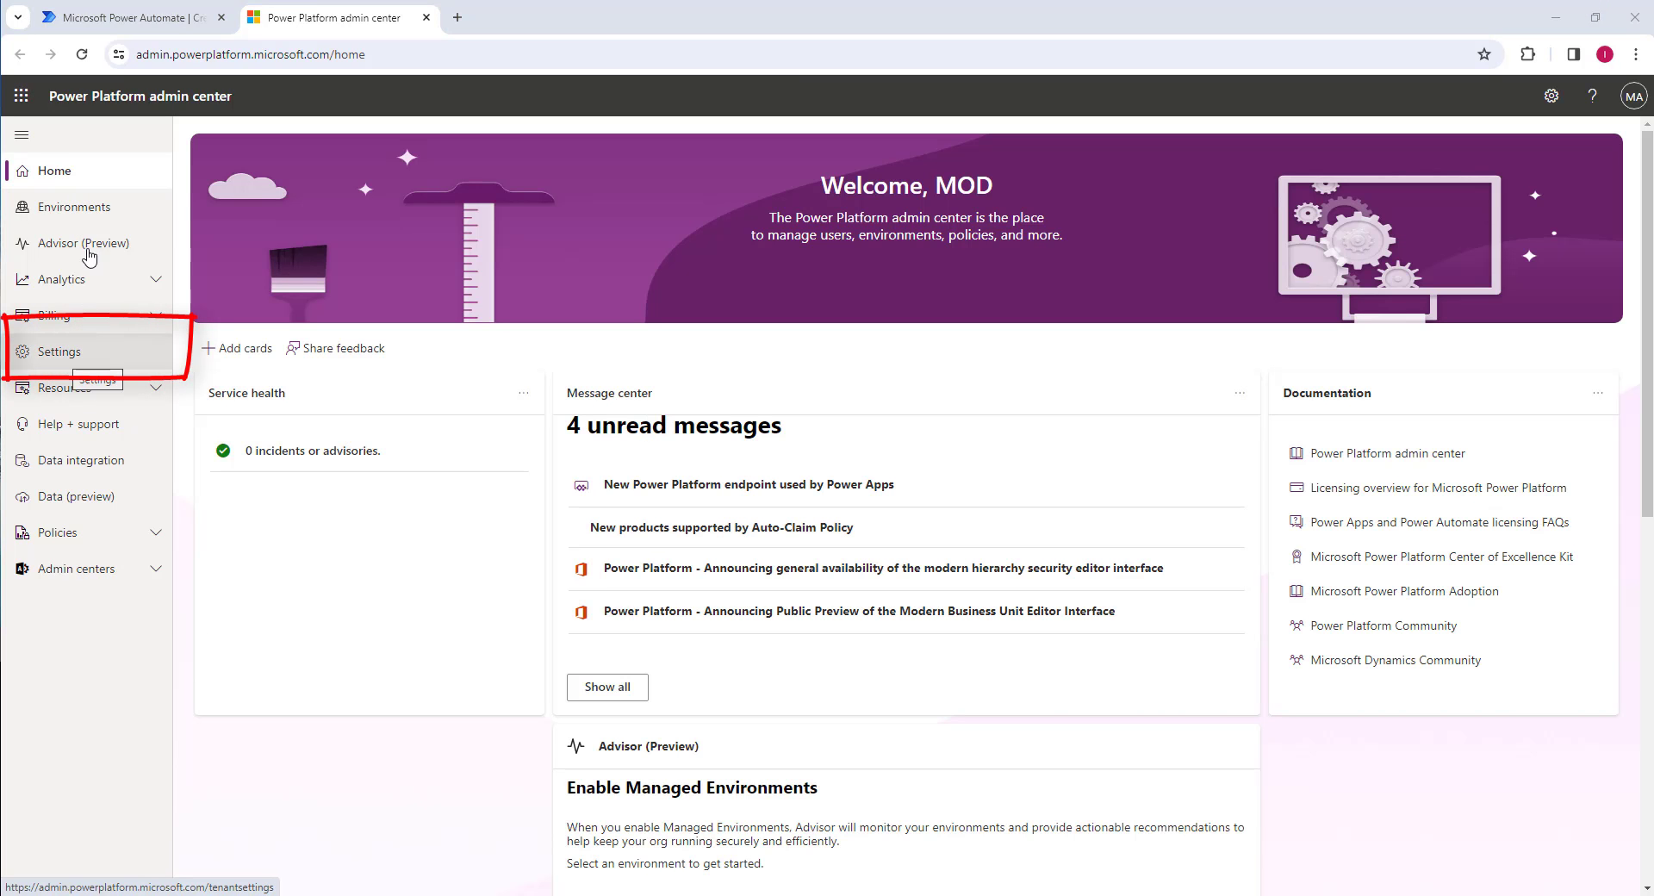
Step: Go to Settings and open the Copilot (preview) tenant setting, which shows On
click(75, 354)
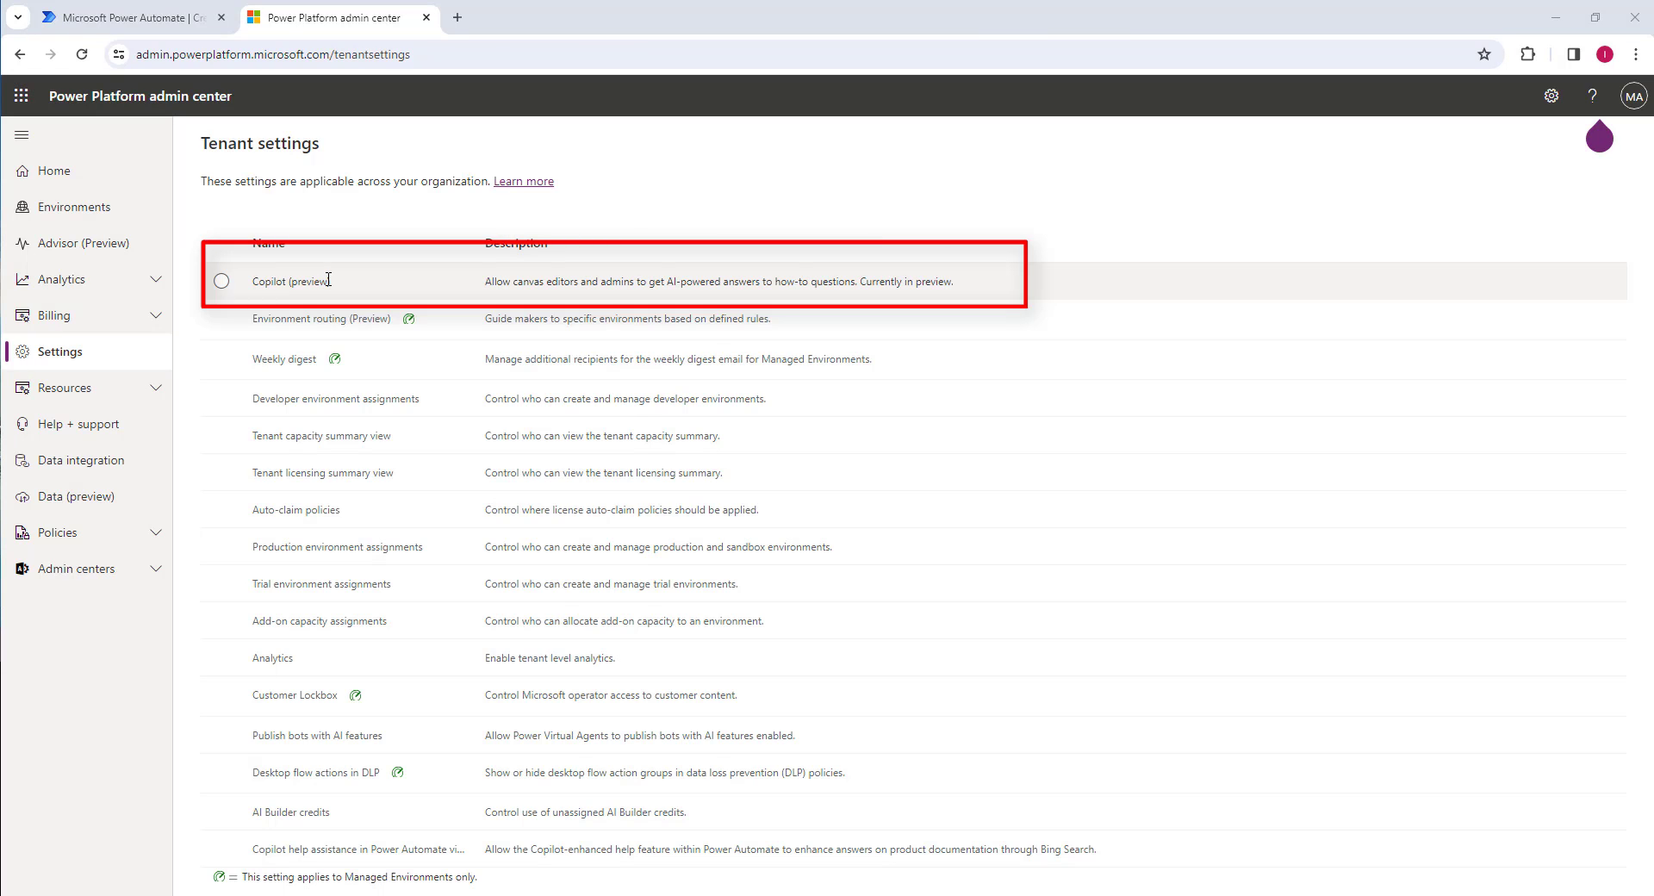
click(253, 282)
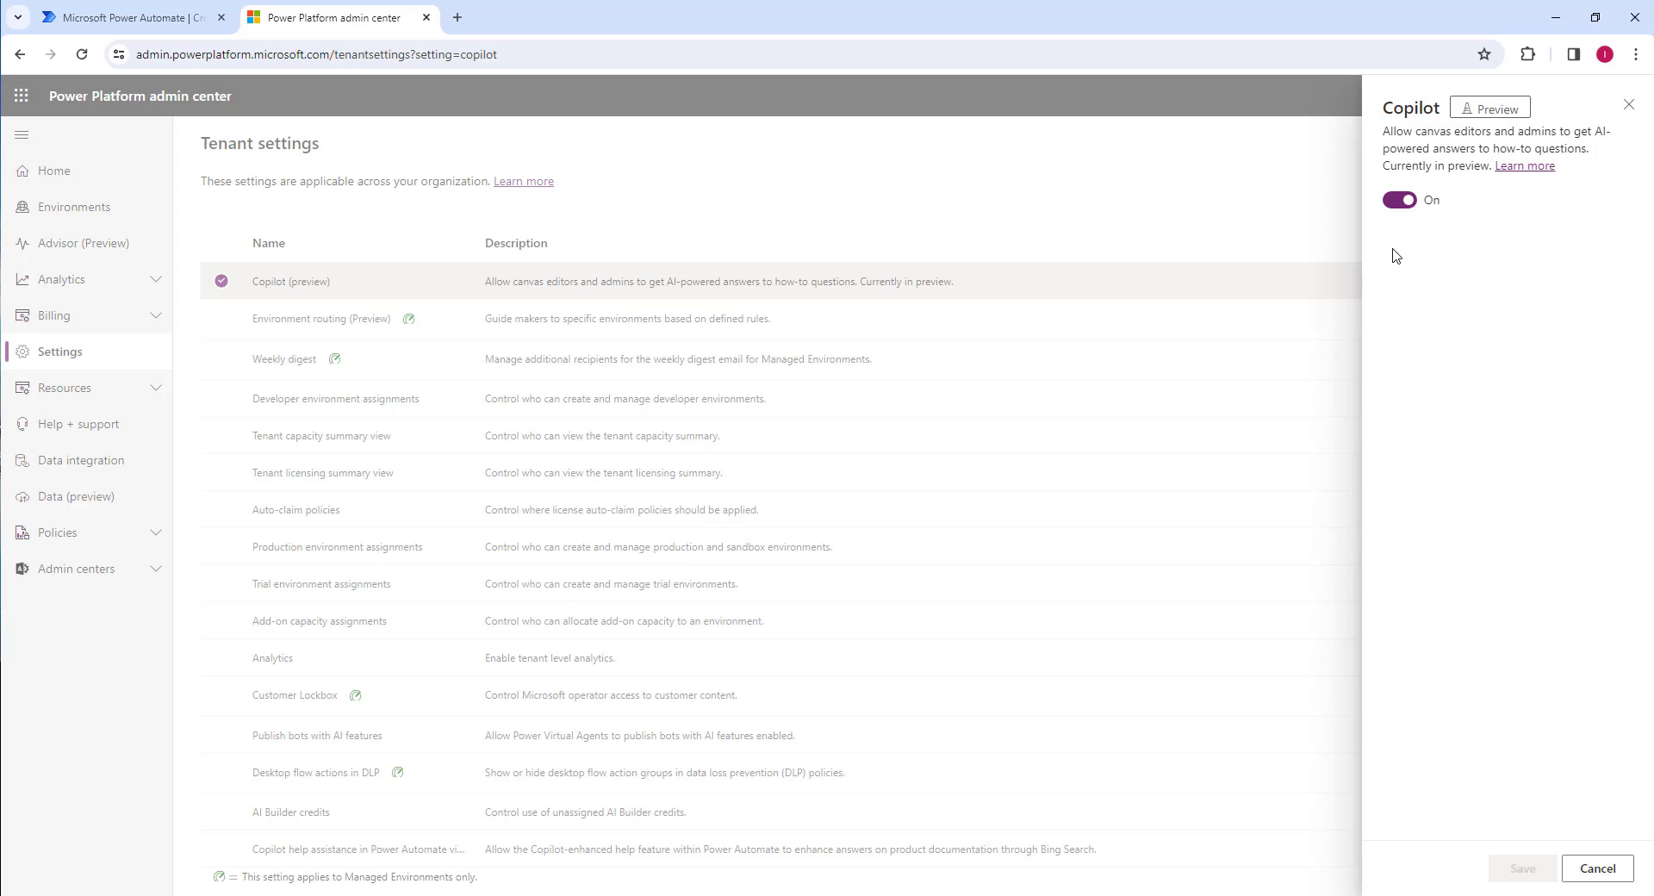
Step: Switch the Copilot (preview) tenant setting to Off in Power Platform admin center
click(1394, 203)
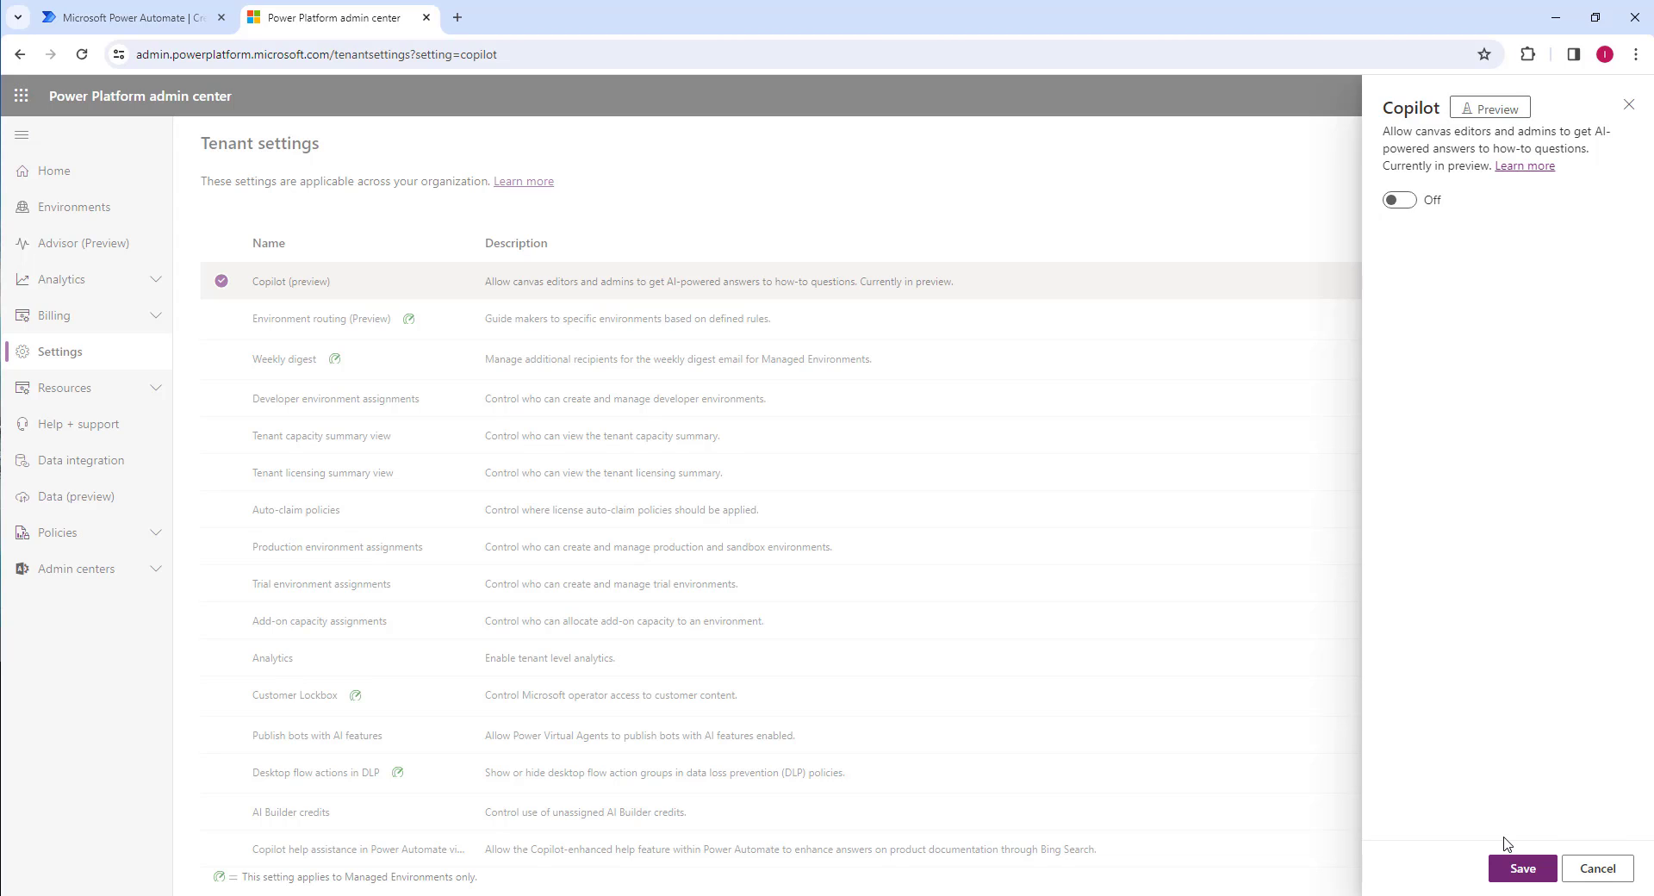